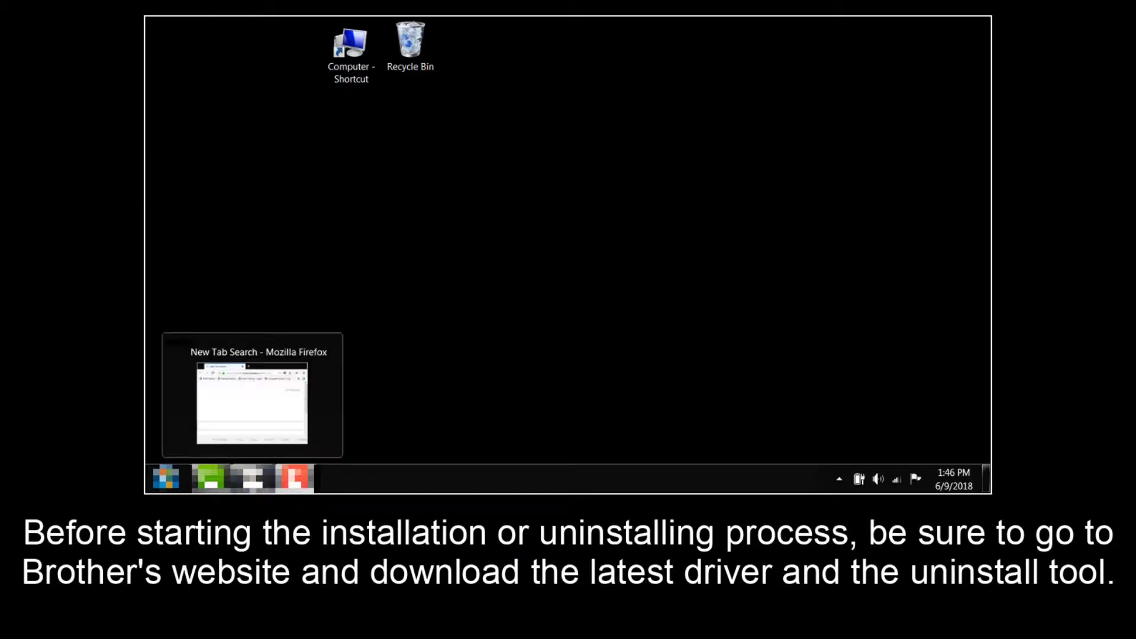
Step: Maximize Firefox and load gtowner.brother-usa.com to reach the Garment Printer Owners page
{"action": "left_click", "coordinate": [253, 478]}
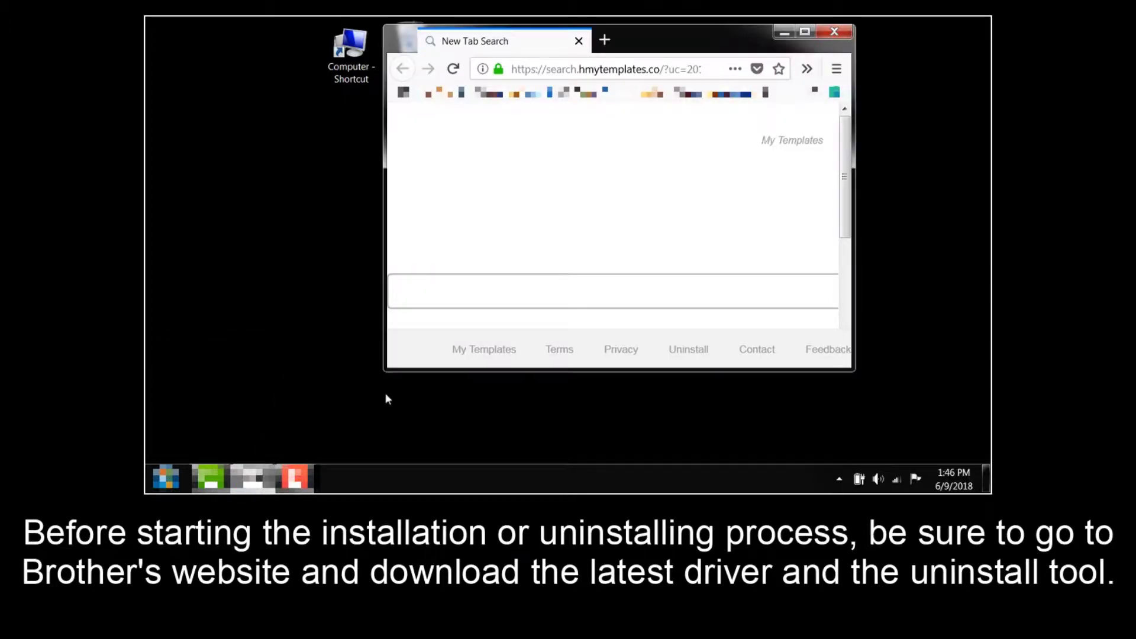
{"action": "left_click", "coordinate": [806, 33]}
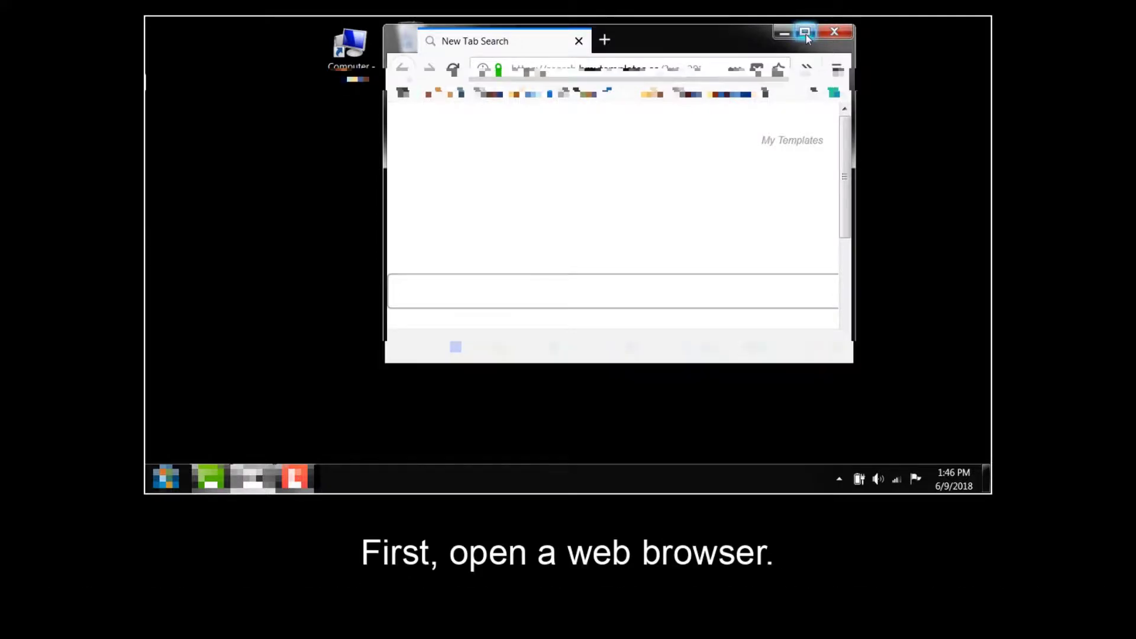
{"action": "left_click", "coordinate": [316, 54]}
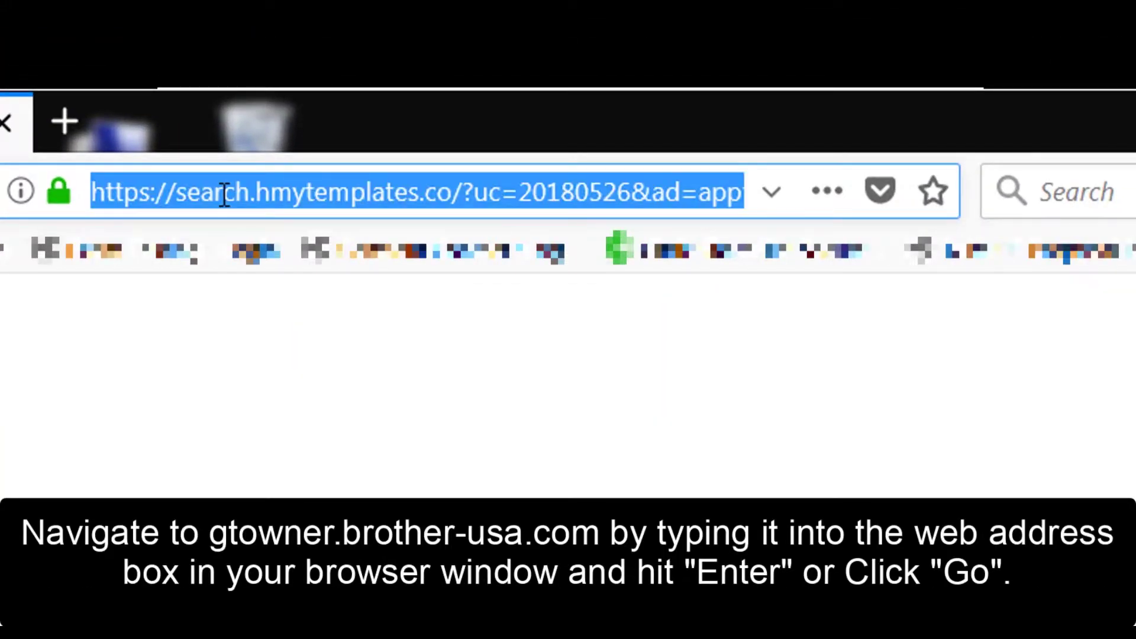
{"action": "key", "text": "BackSpace"}
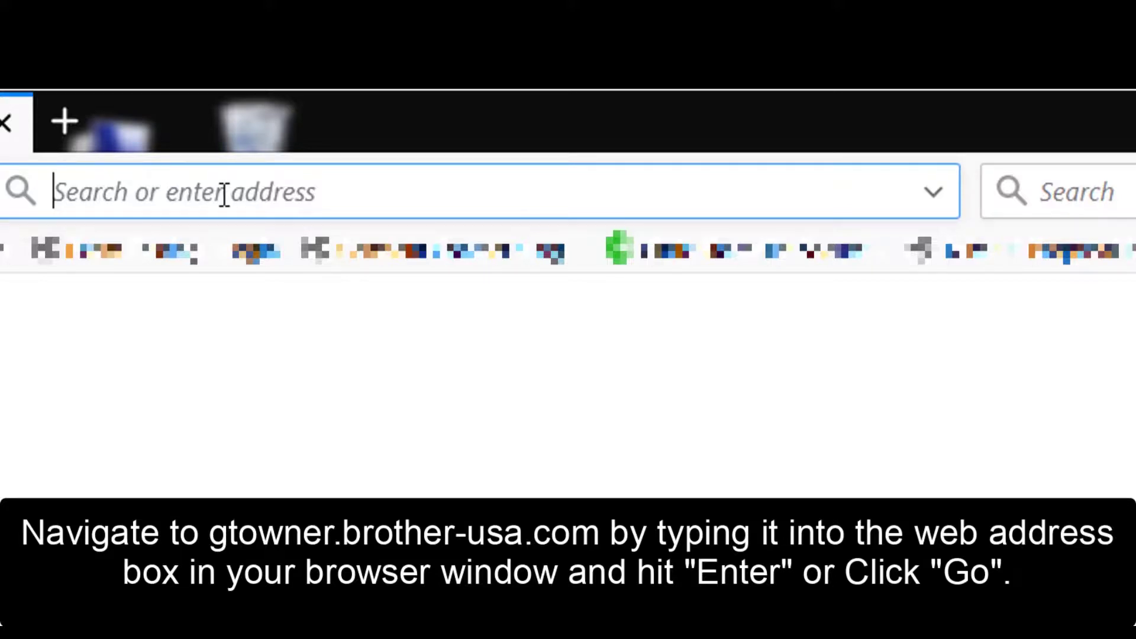
{"action": "type", "text": "gtowner.brother-usa.com/"}
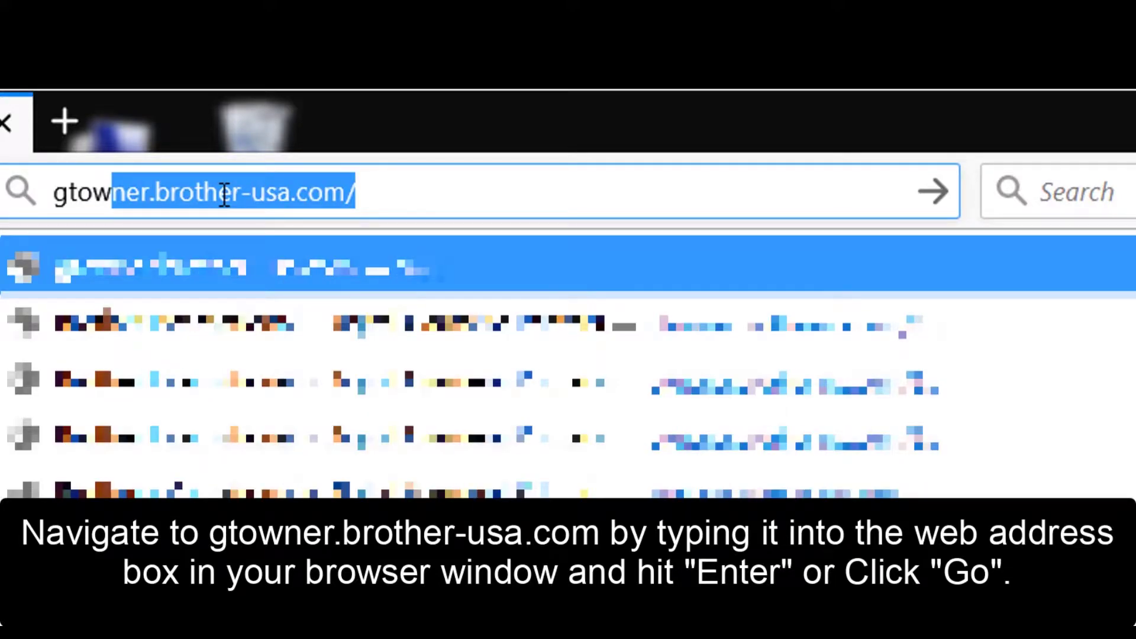
{"action": "key", "text": "Return"}
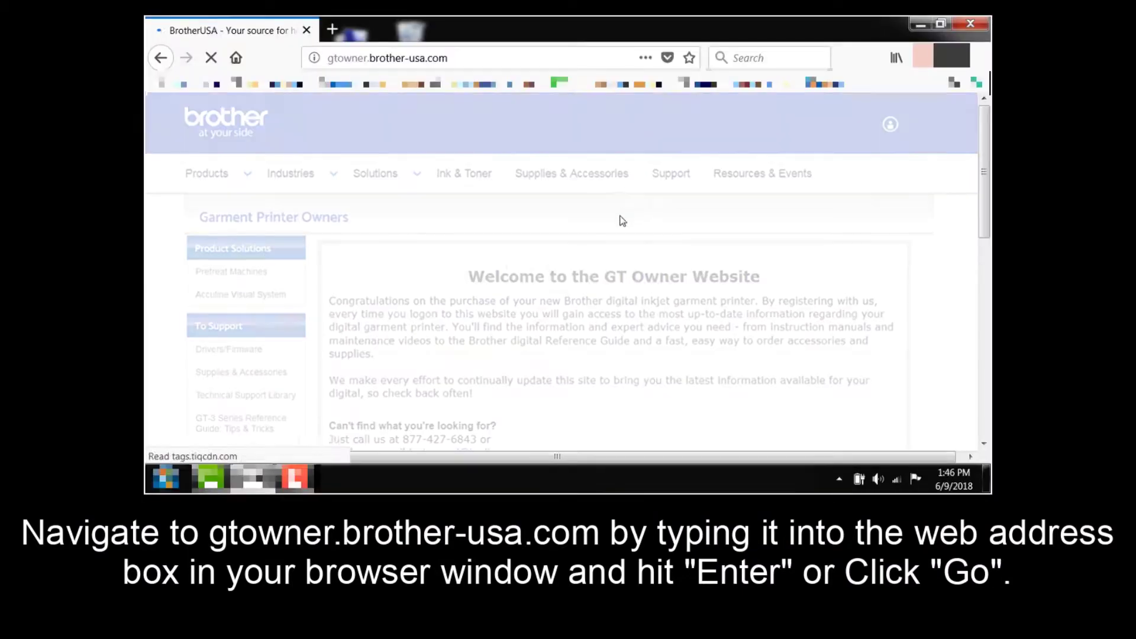
{"action": "scroll", "coordinate": [615, 246], "scroll_direction": "down", "scroll_amount": 3}
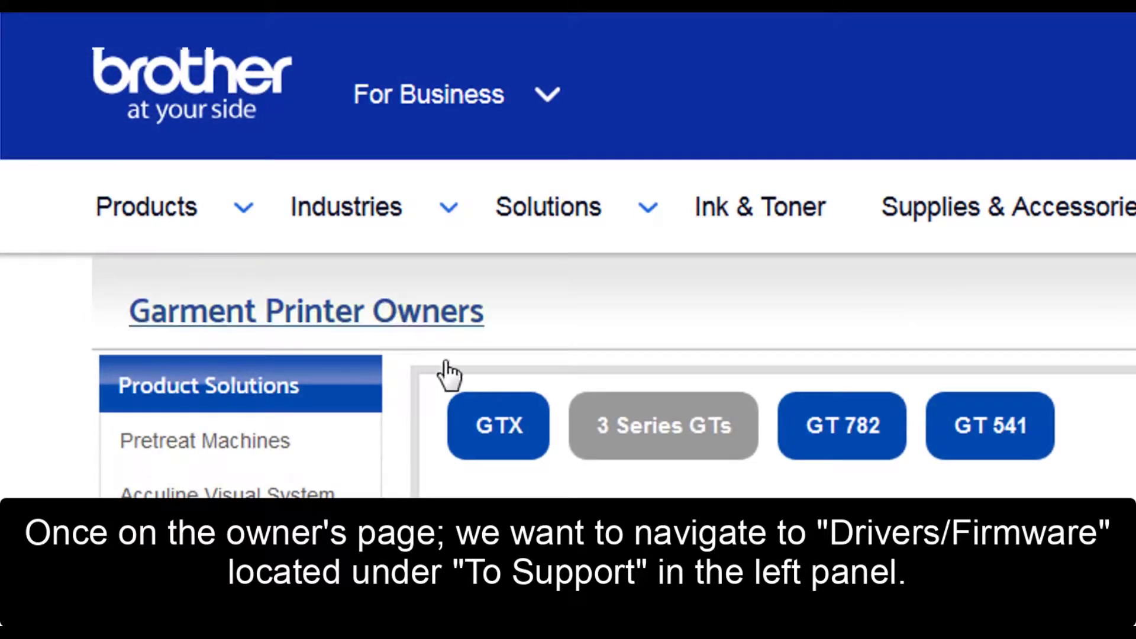
Step: From the GTX page, save GTX-4_Driver_Ver_2.6.0_Win_and_Uninstall_Tool_Package.zip
{"action": "left_click", "coordinate": [502, 456]}
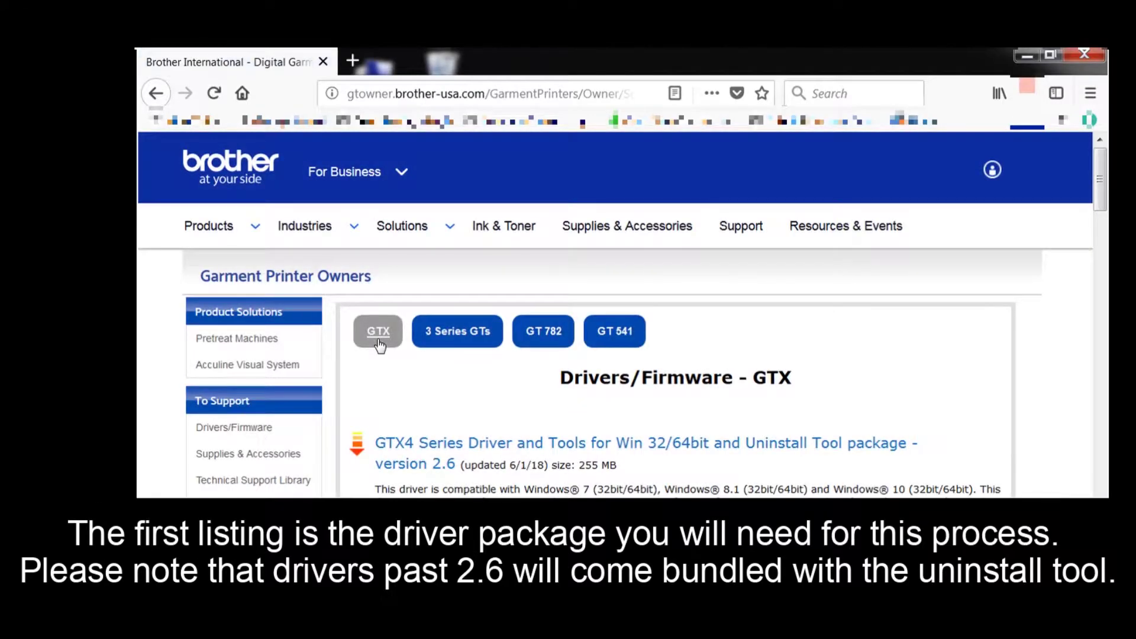
{"action": "scroll", "coordinate": [379, 345], "scroll_direction": "down", "scroll_amount": 3}
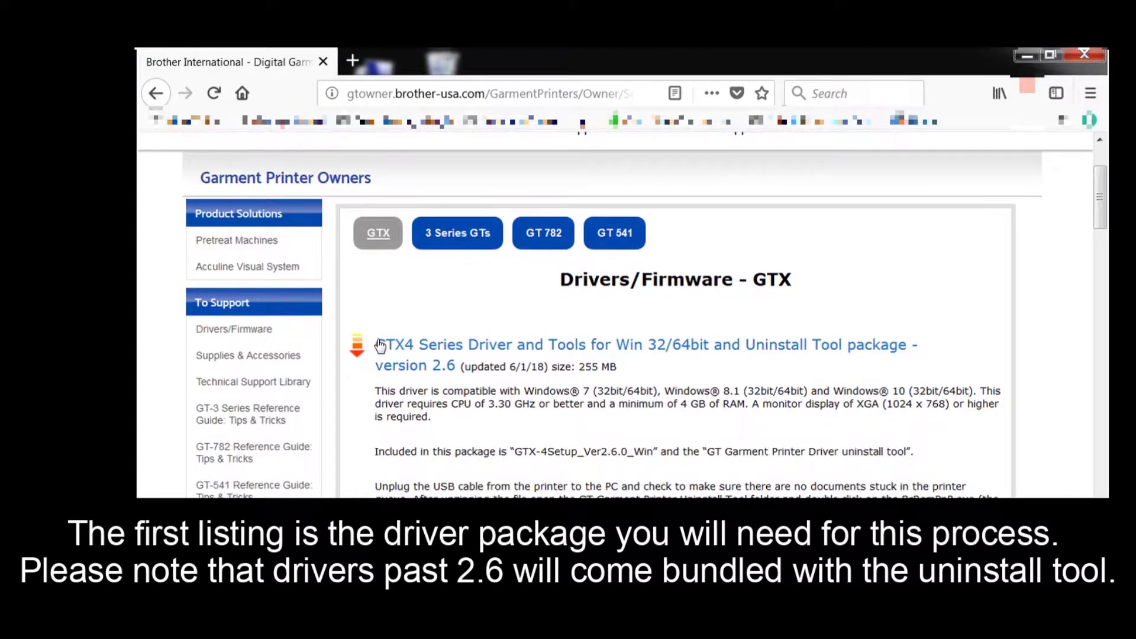
{"action": "scroll", "coordinate": [380, 345], "scroll_direction": "down", "scroll_amount": 6}
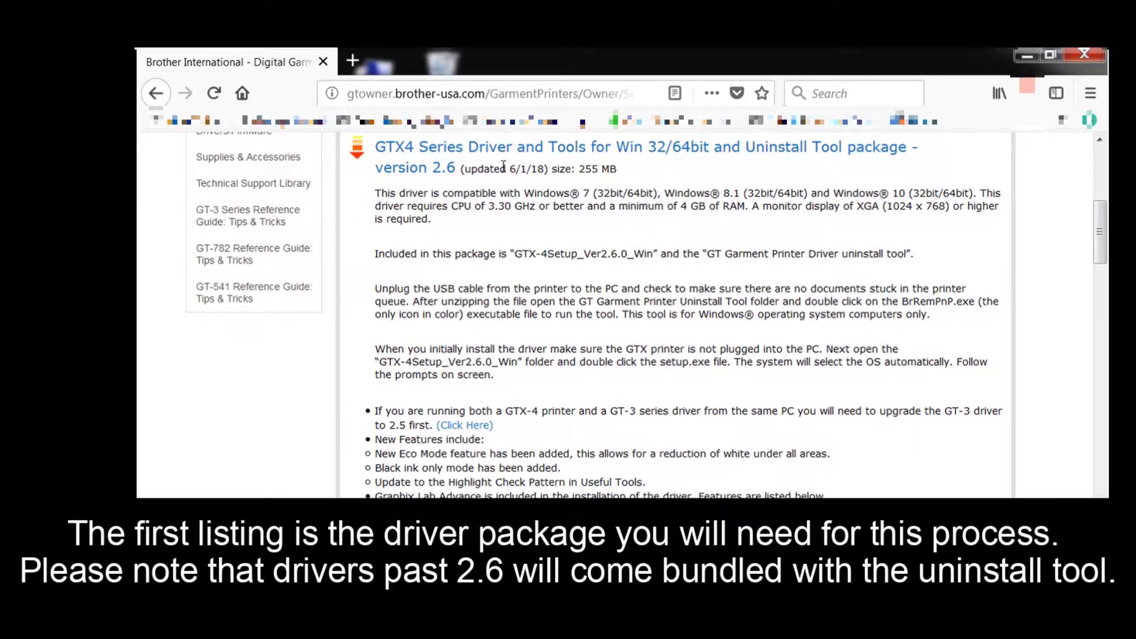
{"action": "left_click", "coordinate": [770, 156]}
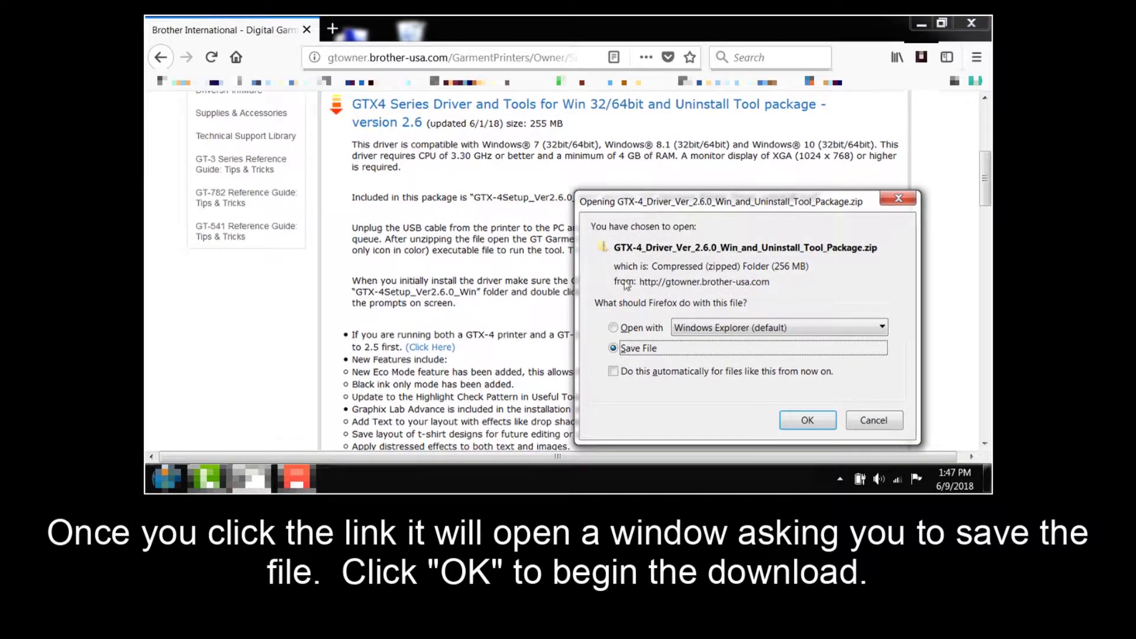
{"action": "left_click", "coordinate": [806, 421]}
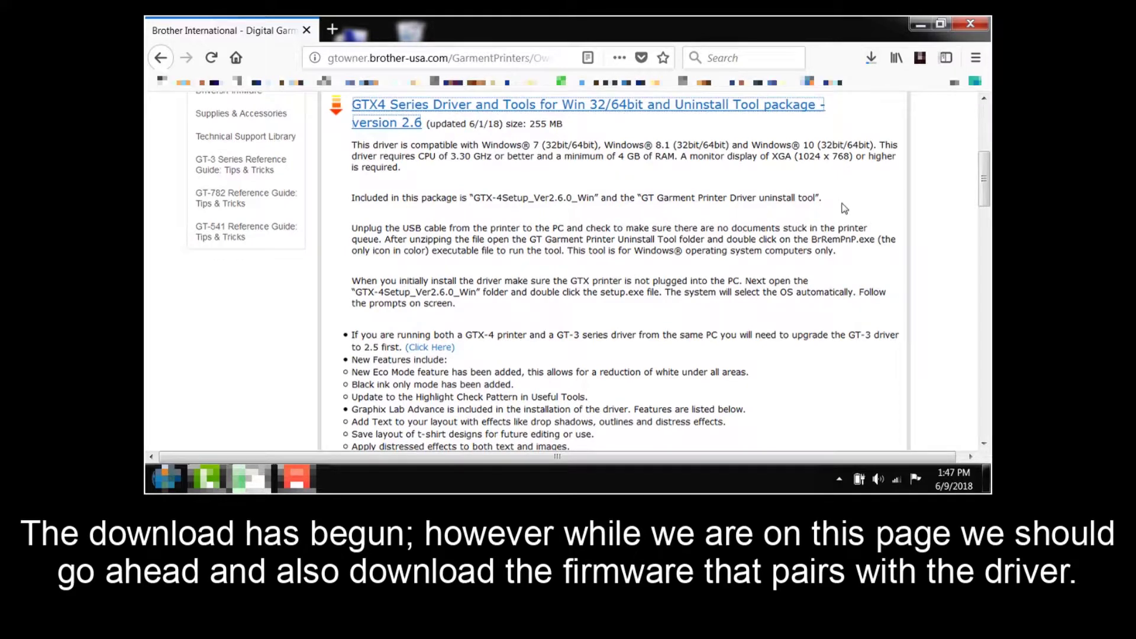
Step: Save the Latest GTX Series Firmware 2.6 zip (GTX4FIRM2600001.zip) and show the downloads list
{"action": "scroll", "coordinate": [594, 287], "scroll_direction": "down", "scroll_amount": 3}
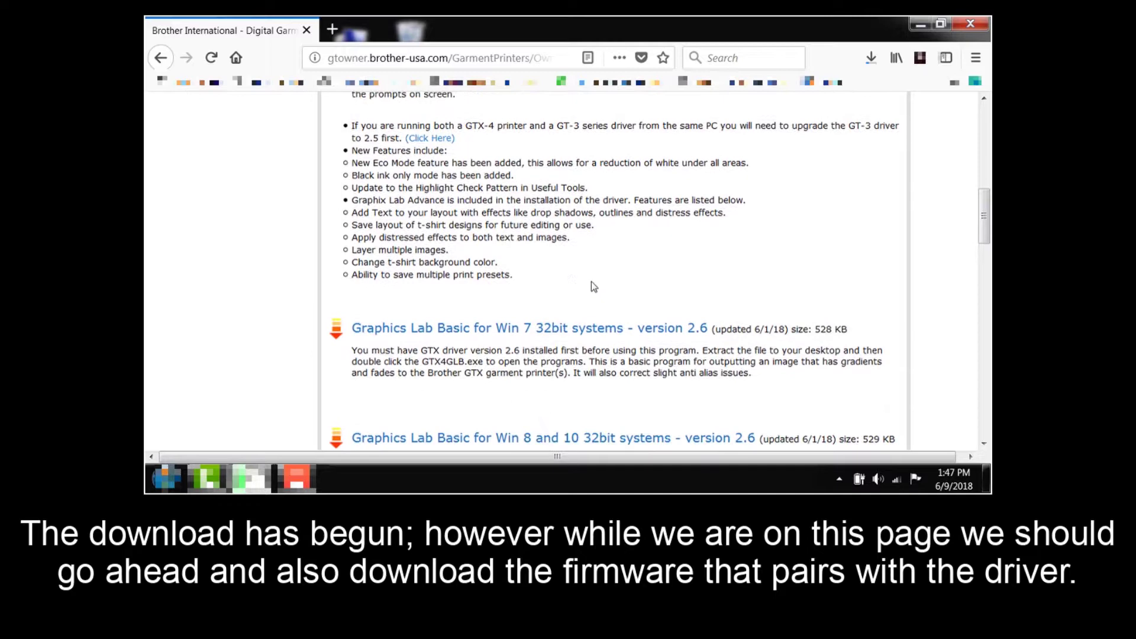
{"action": "scroll", "coordinate": [594, 286], "scroll_direction": "down", "scroll_amount": 10}
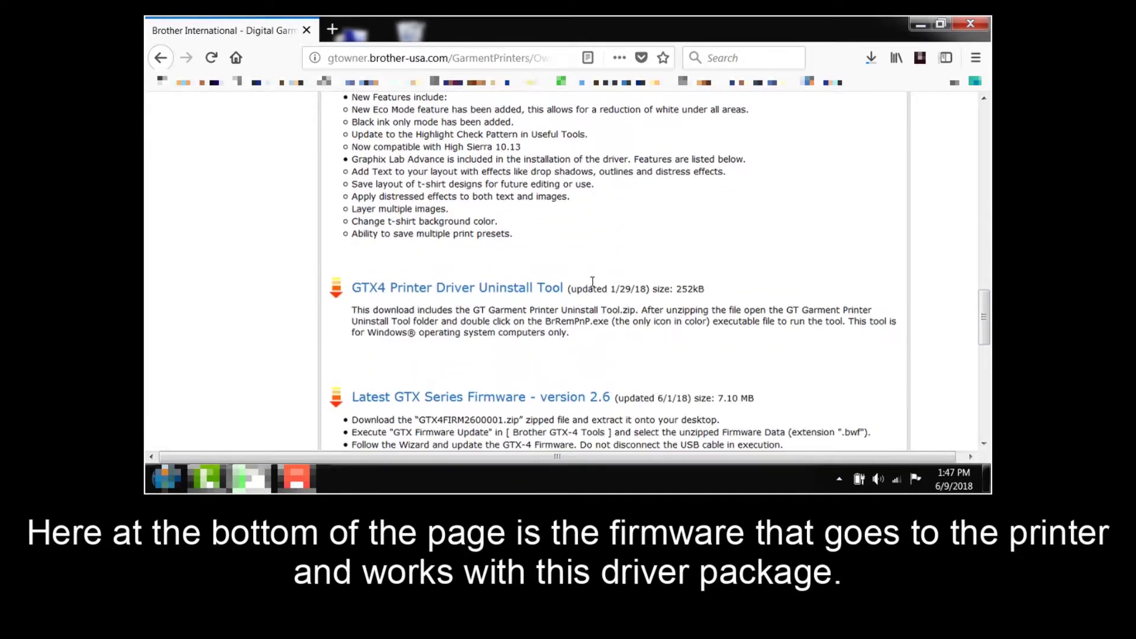
{"action": "scroll", "coordinate": [592, 282], "scroll_direction": "down", "scroll_amount": 4}
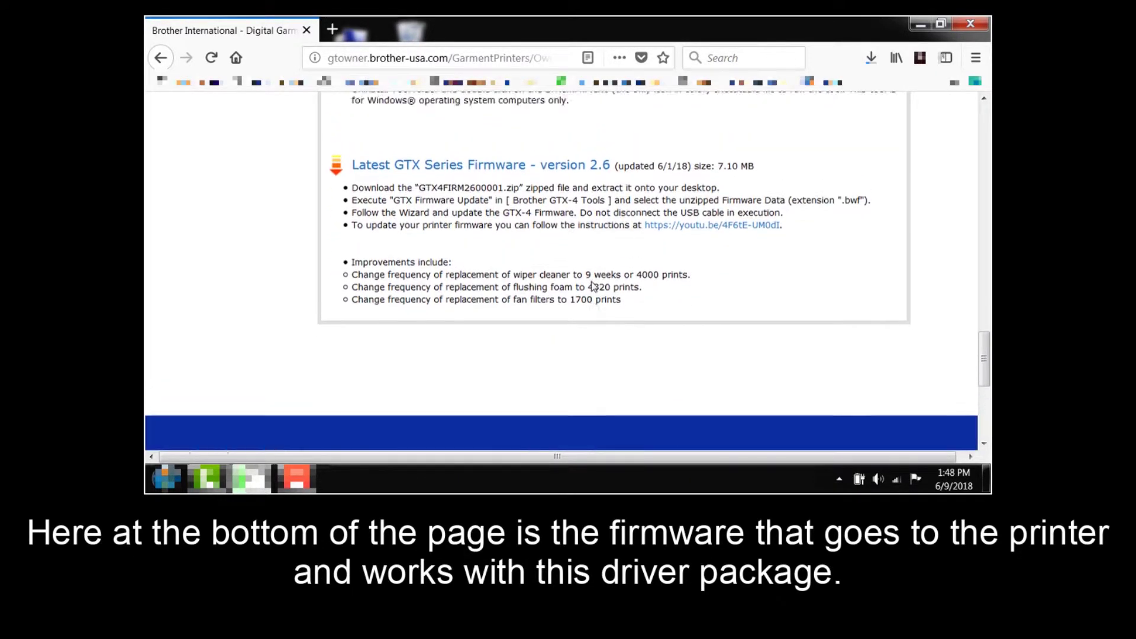
{"action": "scroll", "coordinate": [593, 285], "scroll_direction": "up", "scroll_amount": 1}
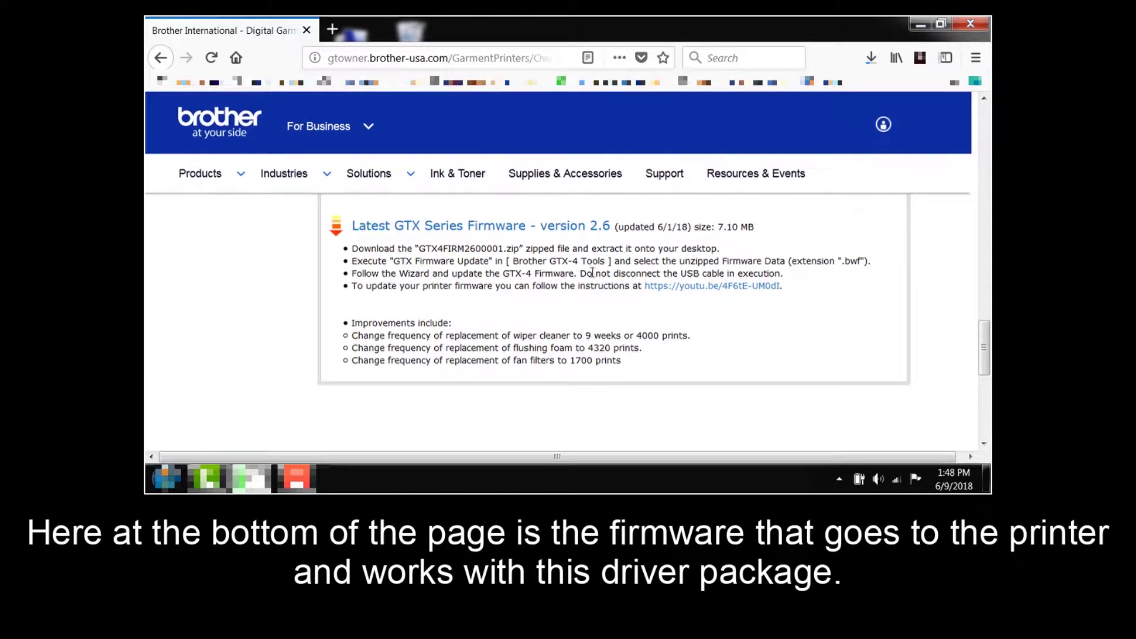
{"action": "left_click", "coordinate": [582, 229]}
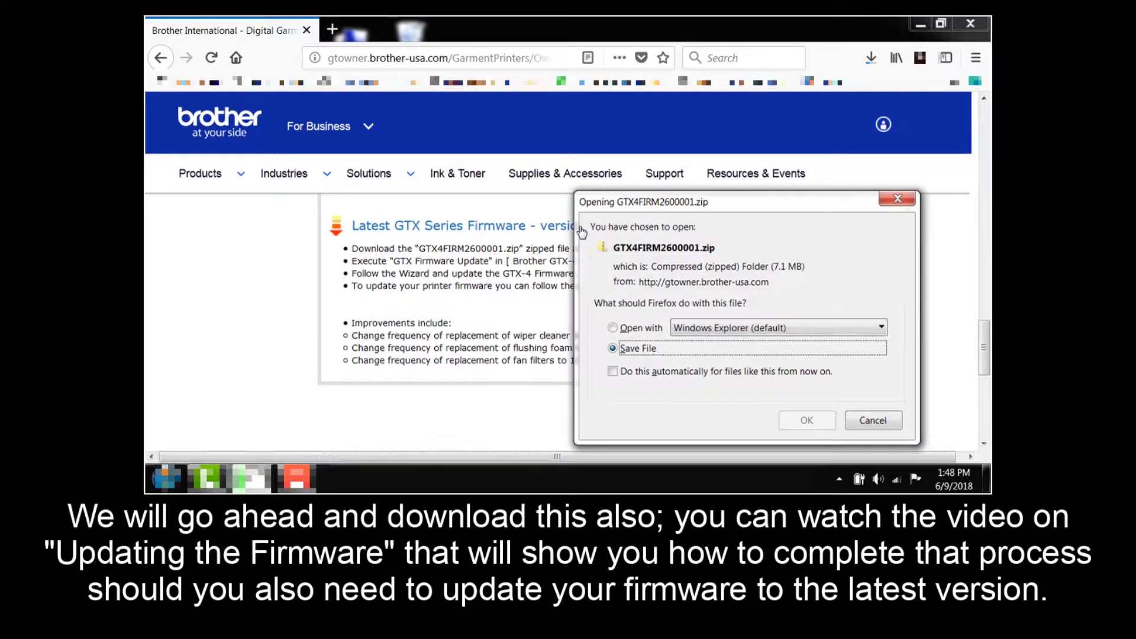
{"action": "left_click", "coordinate": [820, 424]}
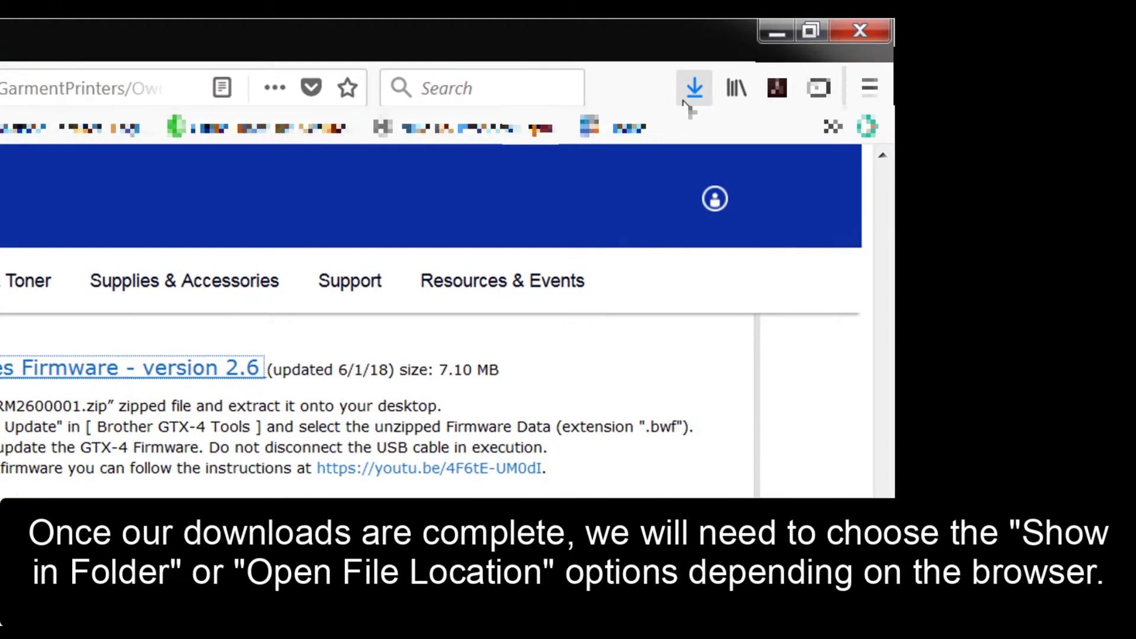
{"action": "left_click", "coordinate": [686, 101]}
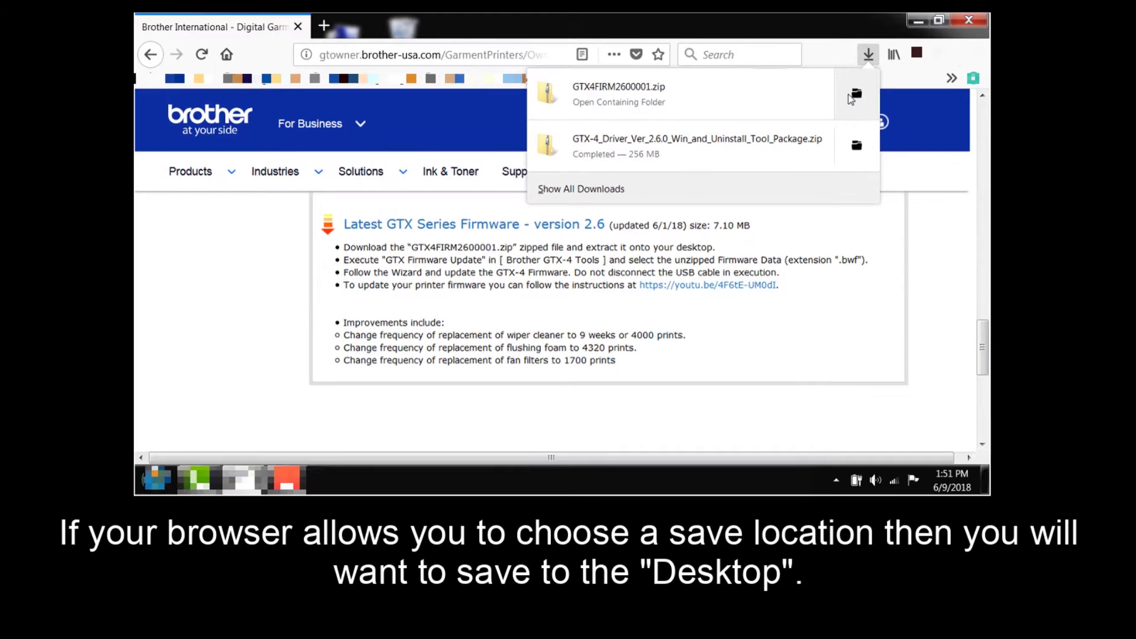
Step: Drag GTX4FIRM2600001.zip and the GTX-4 driver package zip from their Downloads folder onto the desktop
{"action": "left_click", "coordinate": [849, 95]}
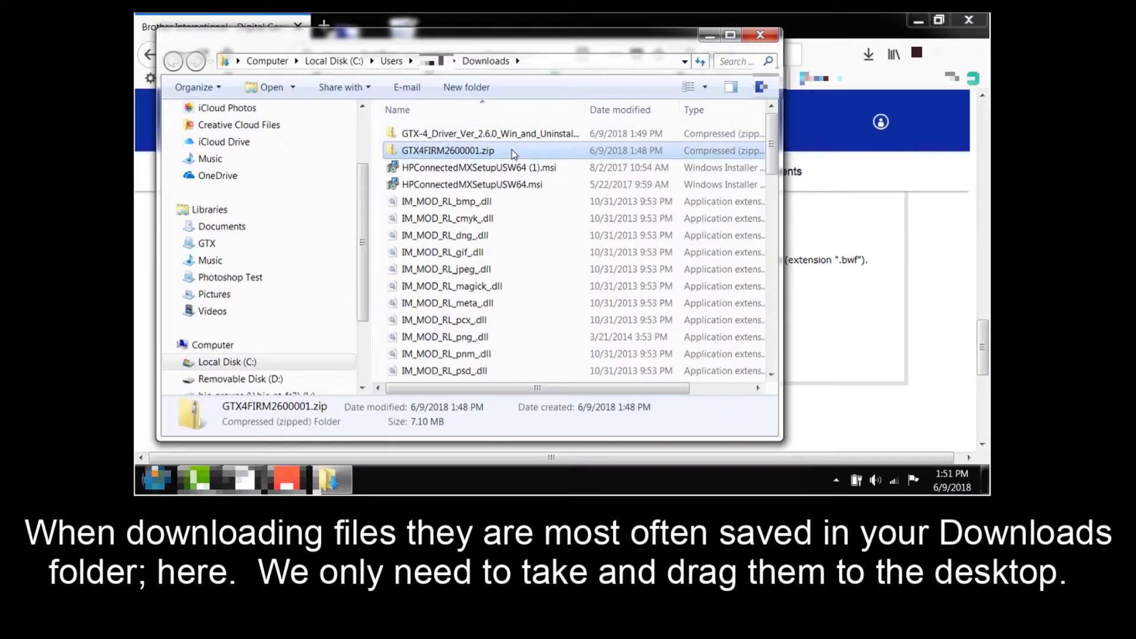
{"action": "left_click_drag", "start_coordinate": [514, 153], "coordinate": [438, 175]}
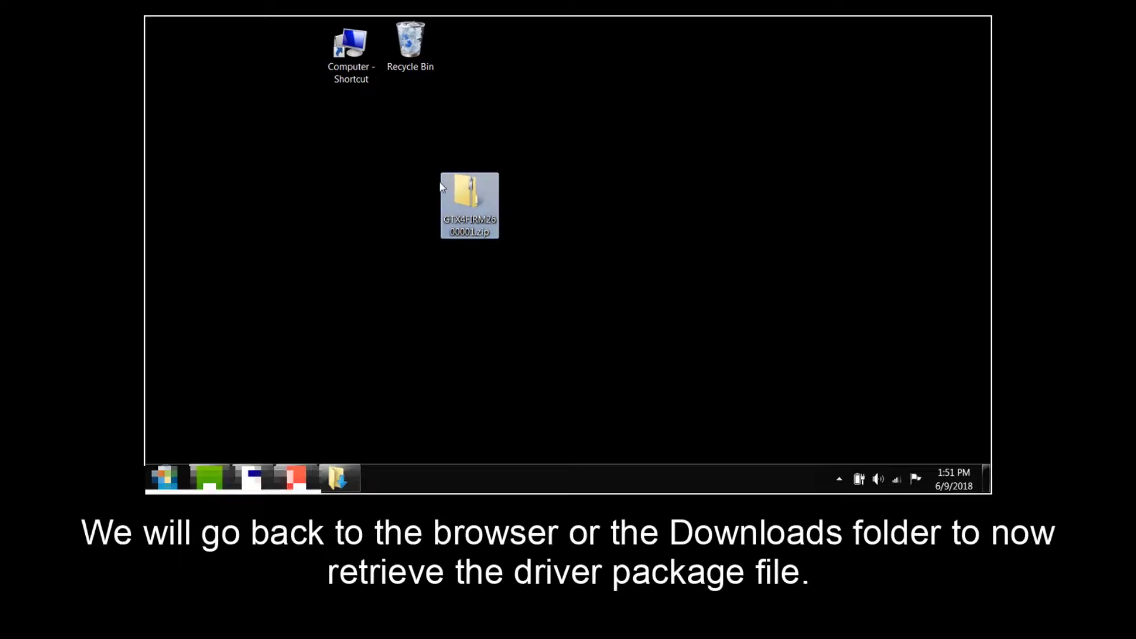
{"action": "left_click", "coordinate": [295, 478]}
{"action": "left_click", "coordinate": [871, 57]}
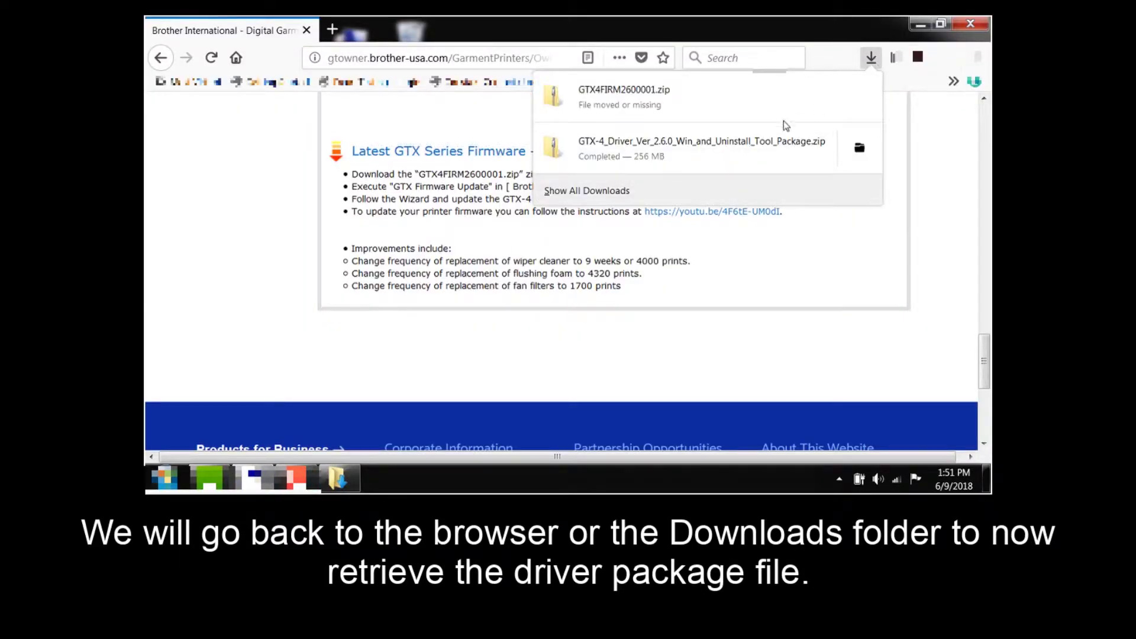
{"action": "left_click", "coordinate": [858, 147]}
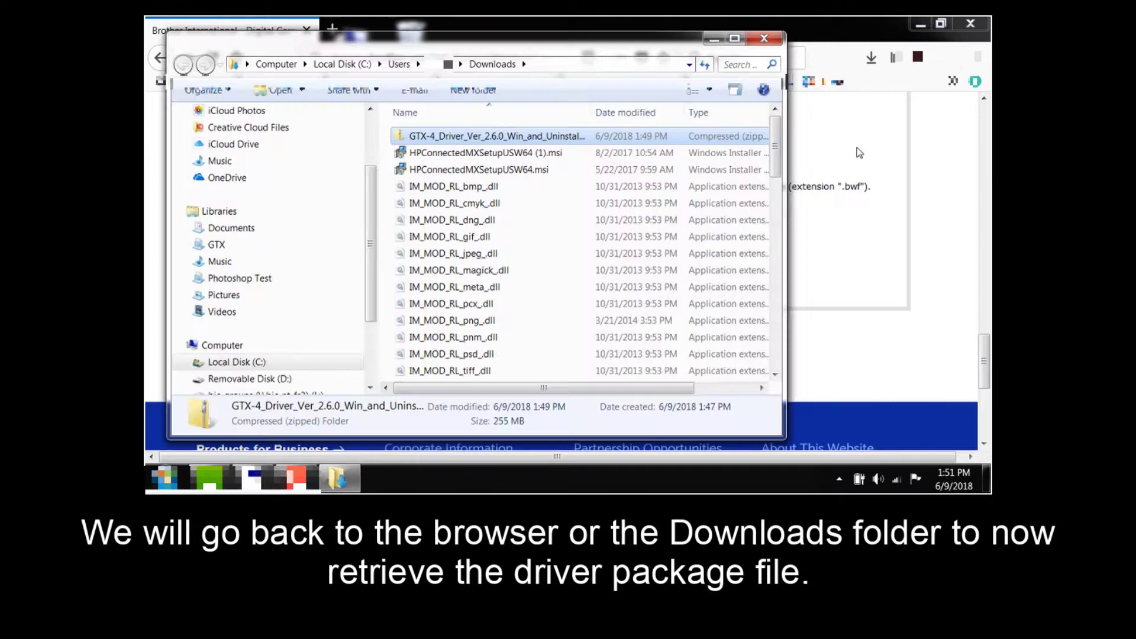
{"action": "left_click_drag", "start_coordinate": [563, 136], "coordinate": [340, 220]}
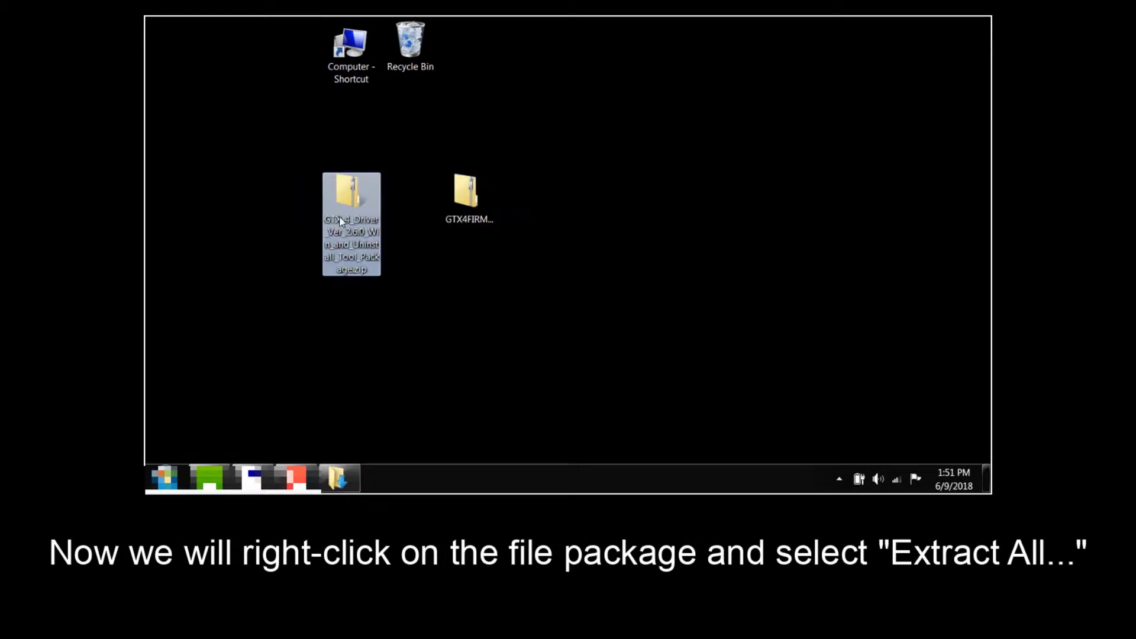
Step: Extract All the driver package zip to the Desktop, showing the Uninstall Tool and GTX-4Setup_Ver2.6.0_Win folders
{"action": "right_click", "coordinate": [340, 220]}
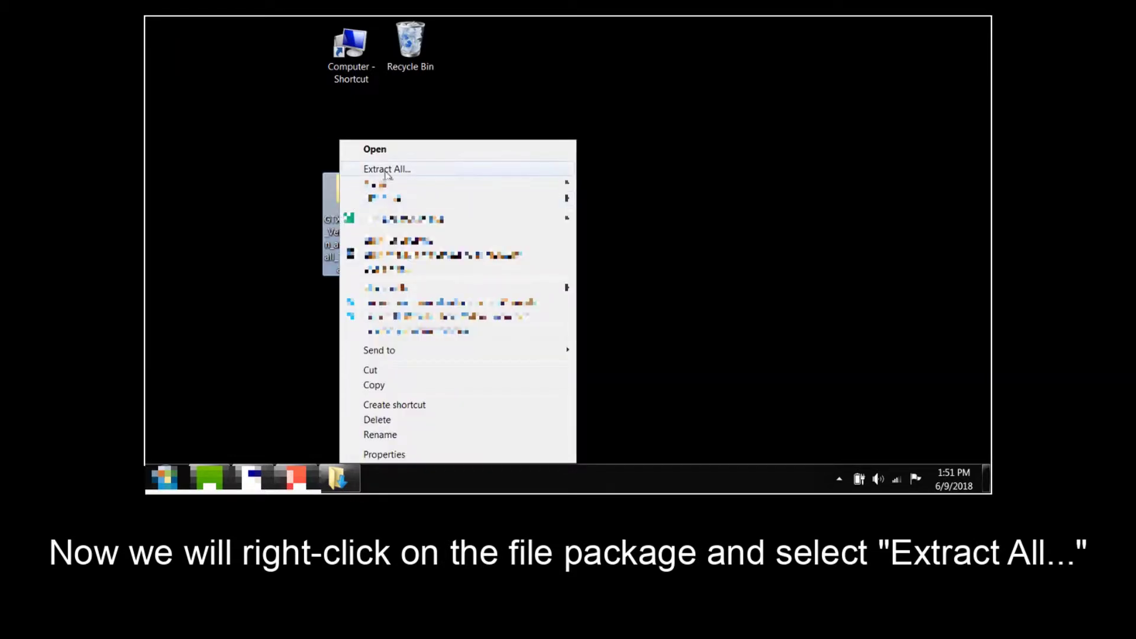
{"action": "left_click", "coordinate": [388, 170]}
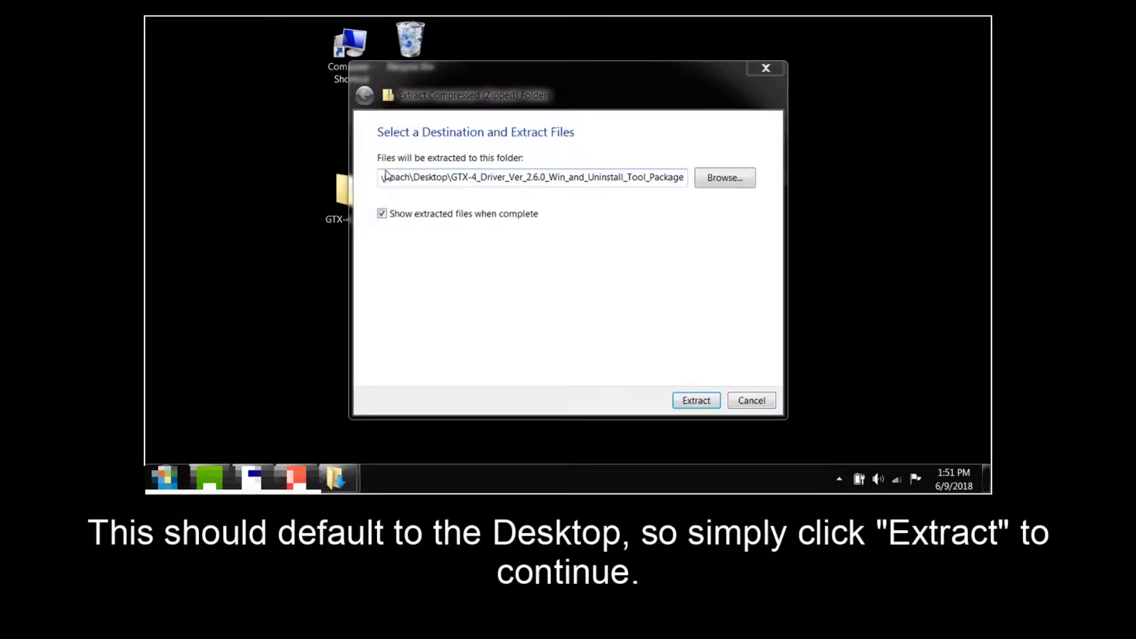
{"action": "left_click", "coordinate": [697, 401]}
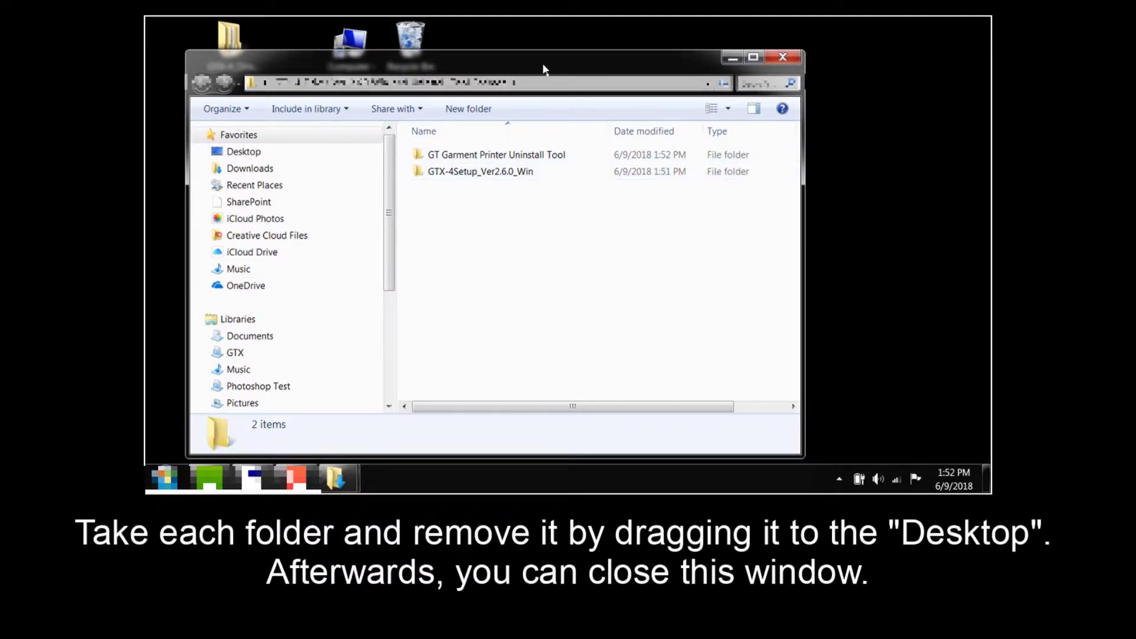
Step: Move the GT Garment Printer Uninstall Tool and GTX-4Setup folders onto the desktop
{"action": "left_click_drag", "start_coordinate": [544, 67], "coordinate": [714, 55]}
{"action": "left_click_drag", "start_coordinate": [662, 144], "coordinate": [225, 160]}
{"action": "left_click_drag", "start_coordinate": [651, 144], "coordinate": [237, 234]}
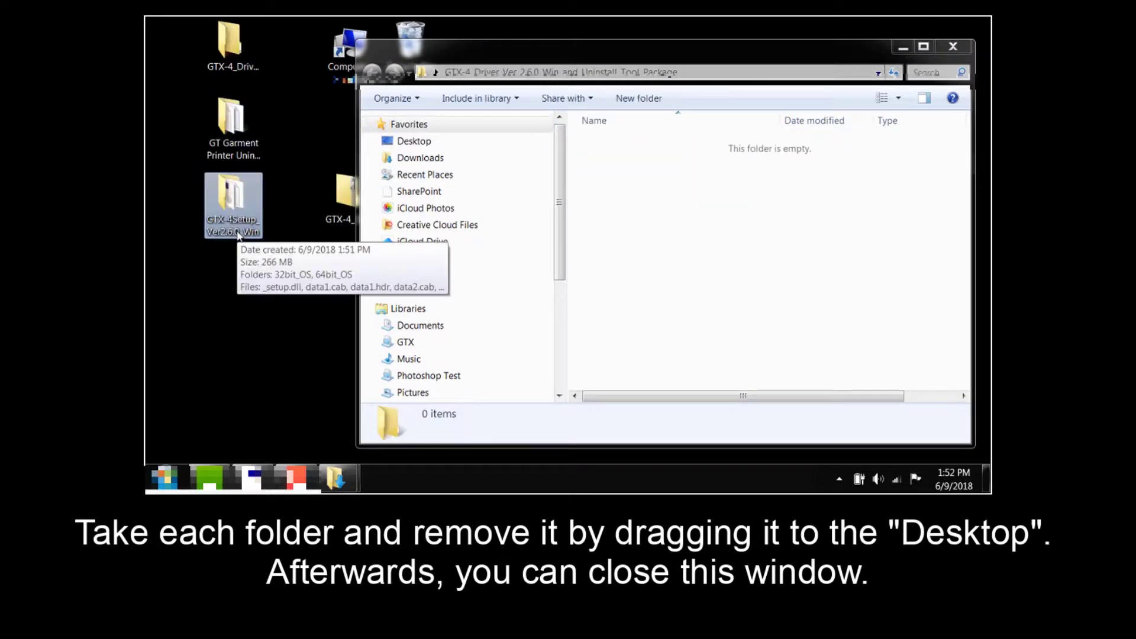
{"action": "left_click", "coordinate": [953, 47]}
Step: Delete the driver zip and its empty Driver folder to the Recycle Bin
{"action": "left_click", "coordinate": [355, 191]}
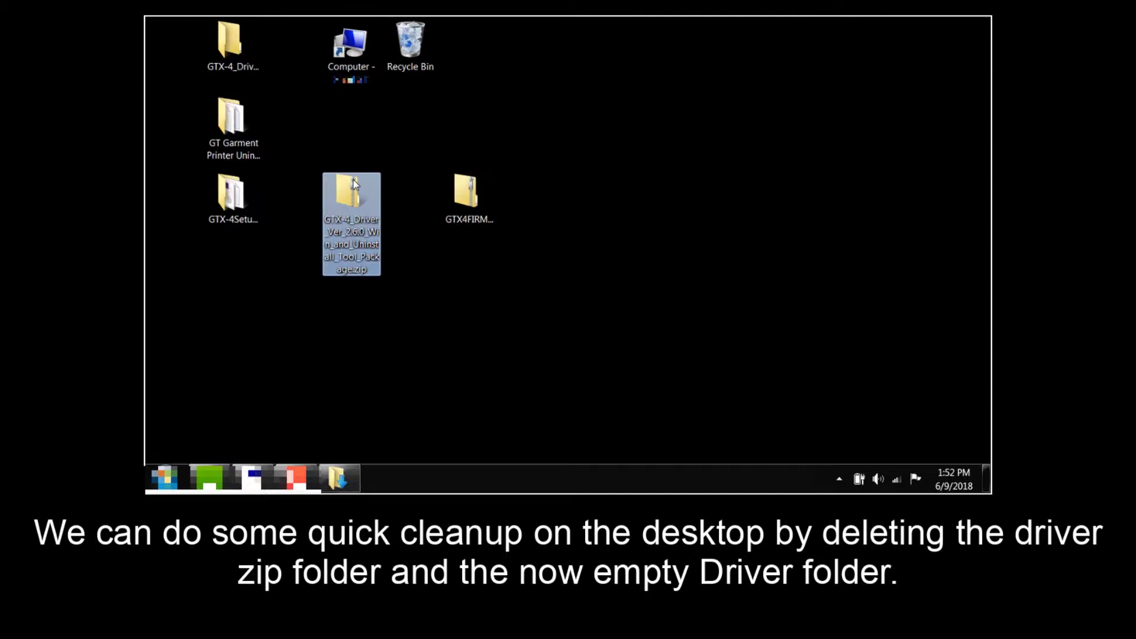
{"action": "double_click", "coordinate": [236, 37]}
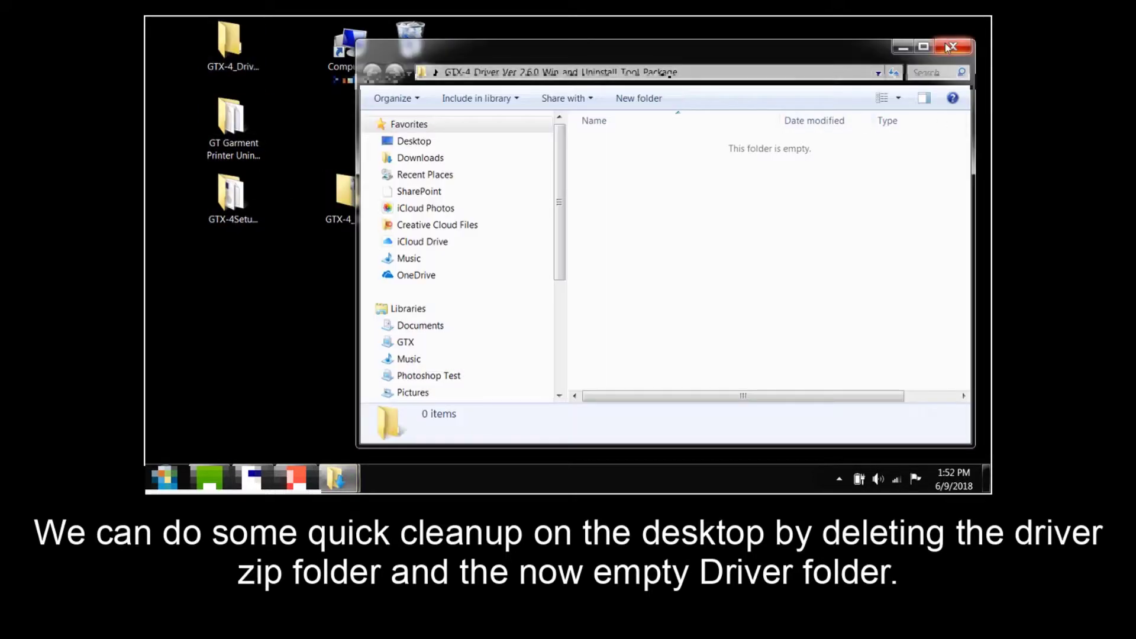
{"action": "key", "text": "alt+F4"}
{"action": "left_click", "coordinate": [350, 198], "text": "ctrl"}
{"action": "right_click", "coordinate": [350, 198]}
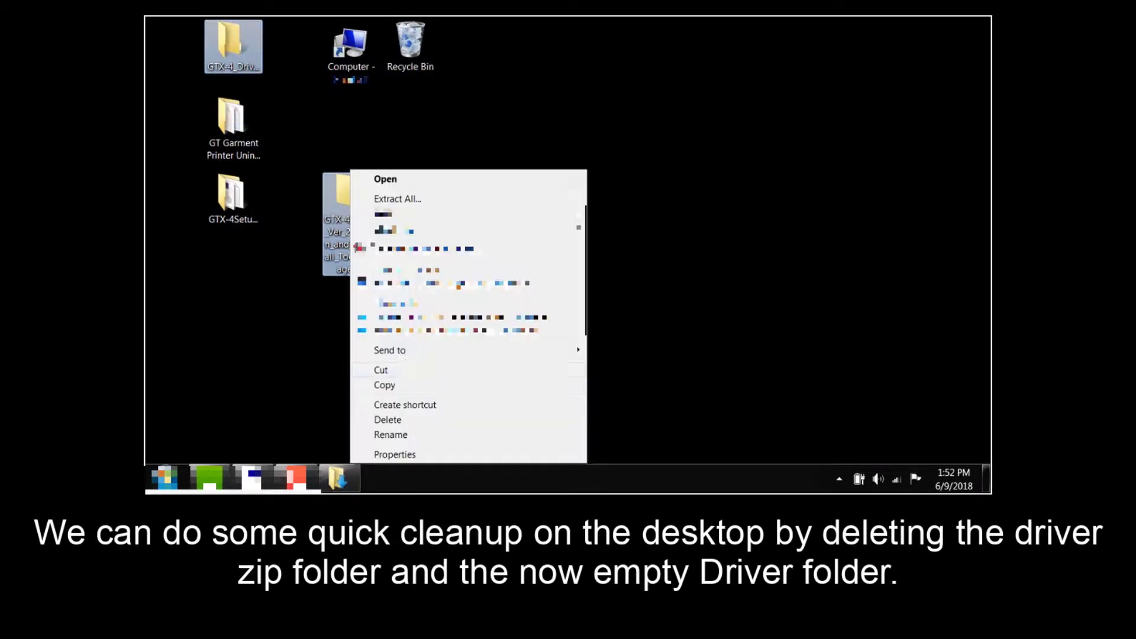
{"action": "left_click", "coordinate": [405, 421]}
{"action": "left_click", "coordinate": [622, 261]}
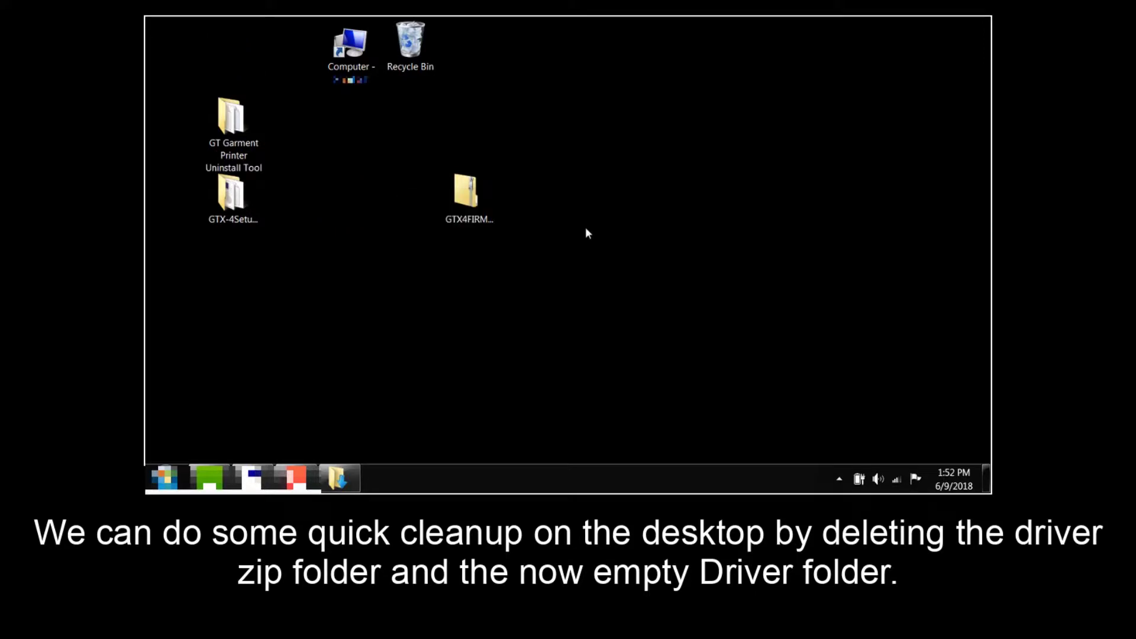
Step: Arrange the firmware zip, uninstall tool folder and setup folder near the top of the desktop
{"action": "left_click_drag", "start_coordinate": [482, 201], "coordinate": [478, 48]}
{"action": "left_click_drag", "start_coordinate": [253, 119], "coordinate": [371, 123]}
{"action": "left_click_drag", "start_coordinate": [226, 195], "coordinate": [287, 125]}
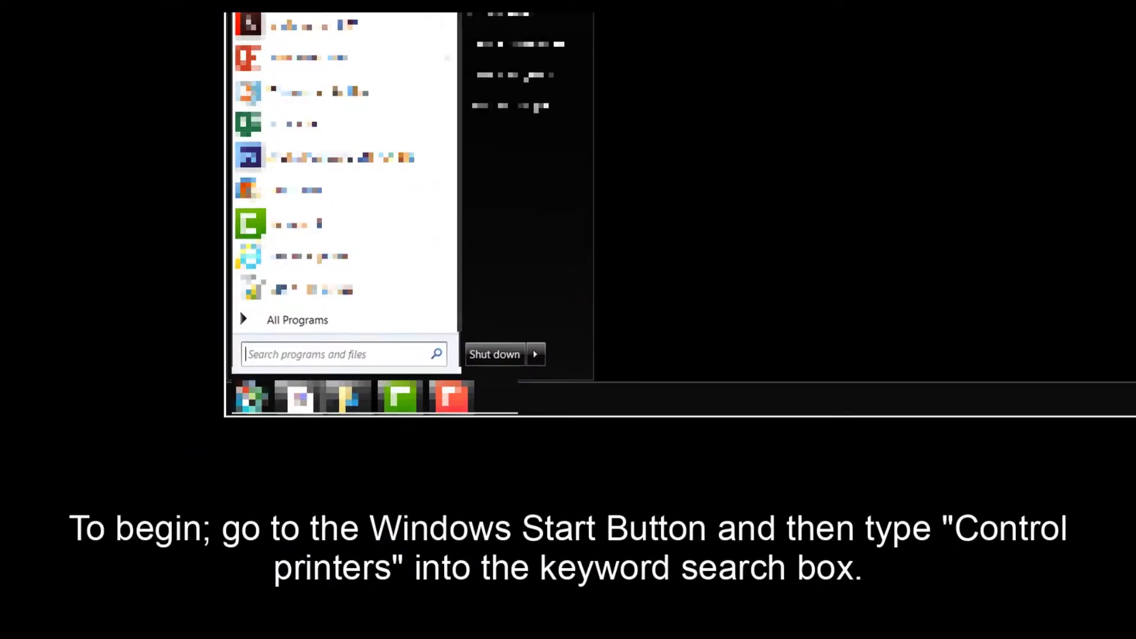
Step: Search the Start menu for 'Control Print' to find Devices and Printers
{"action": "left_click", "coordinate": [355, 349]}
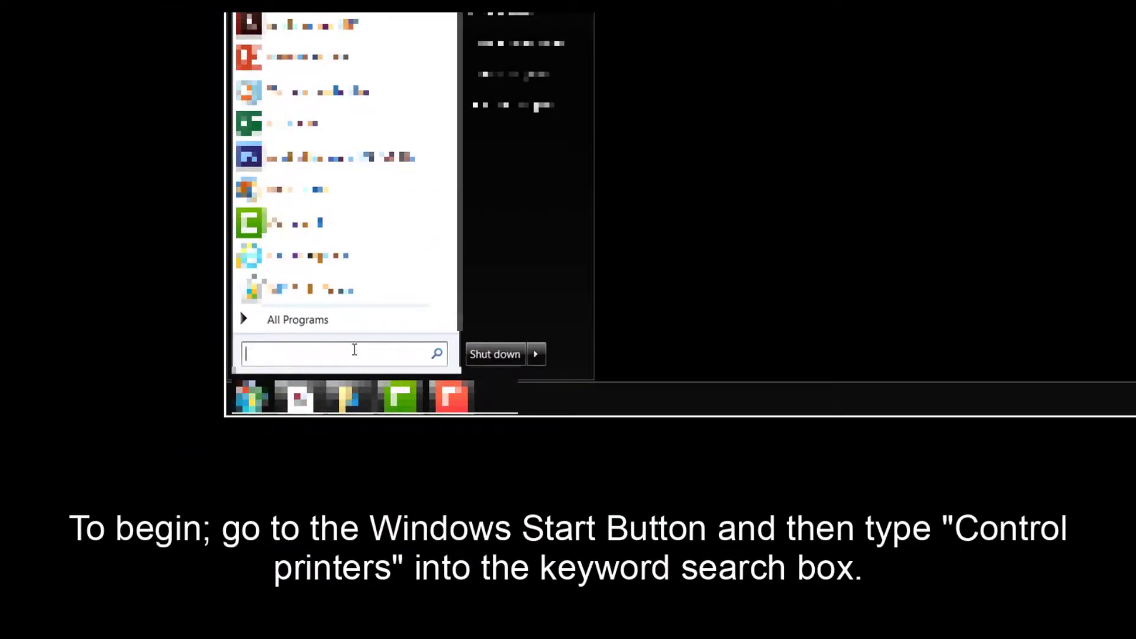
{"action": "type", "text": "Control Print"}
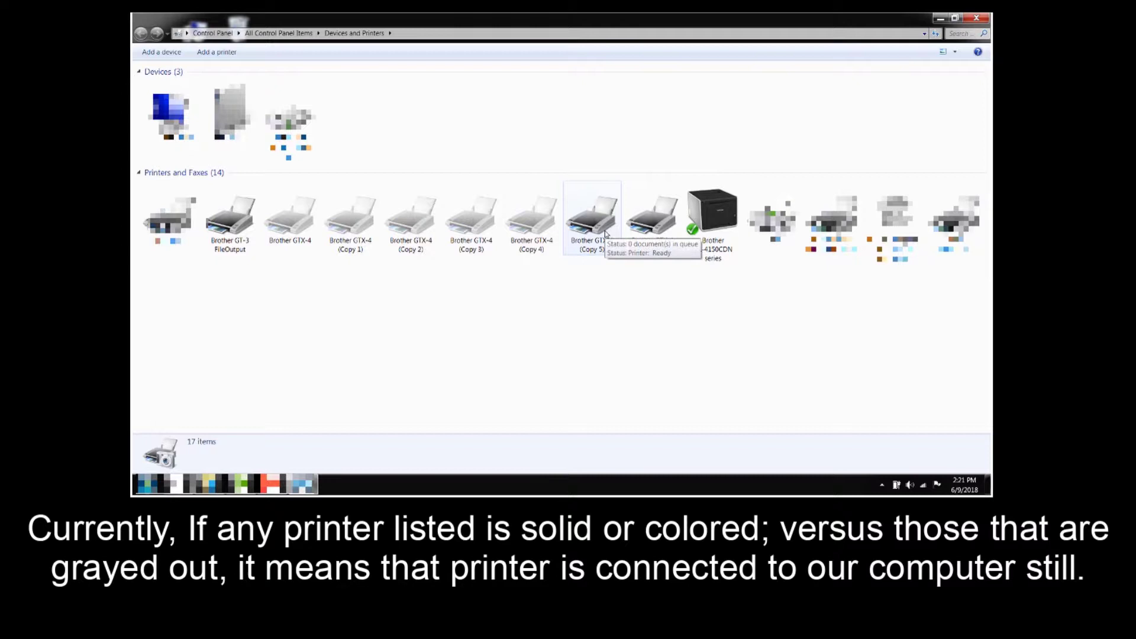
{"action": "left_click", "coordinate": [592, 219]}
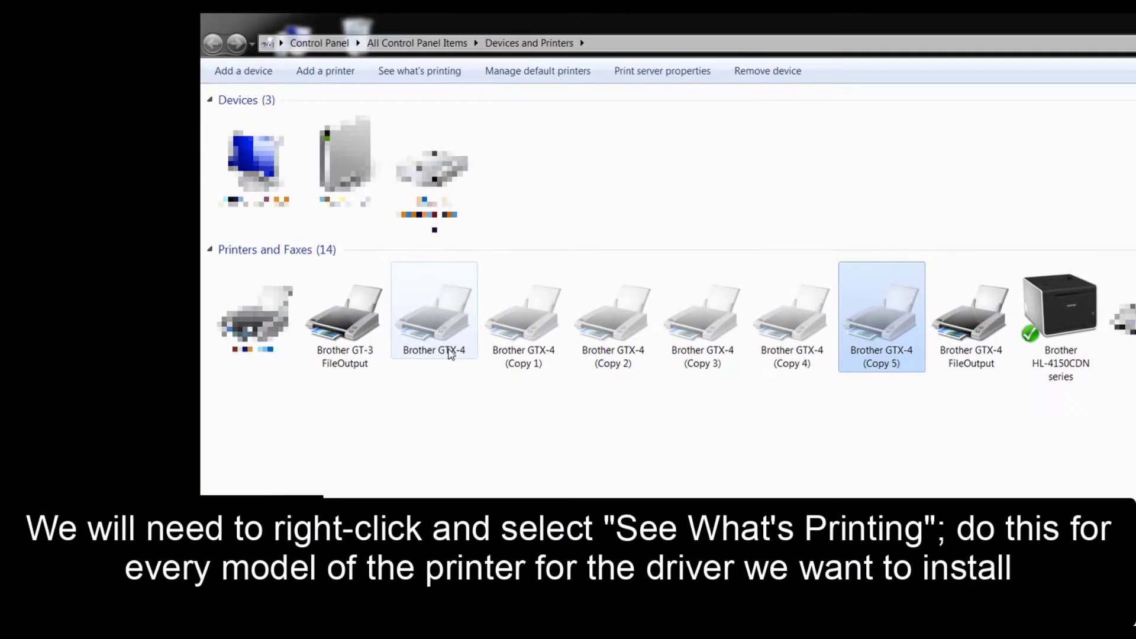
Step: Confirm the Brother GTX-4 and Brother GTX-4 (Copy 1) print queues are empty
{"action": "left_click", "coordinate": [451, 354]}
{"action": "right_click", "coordinate": [451, 354]}
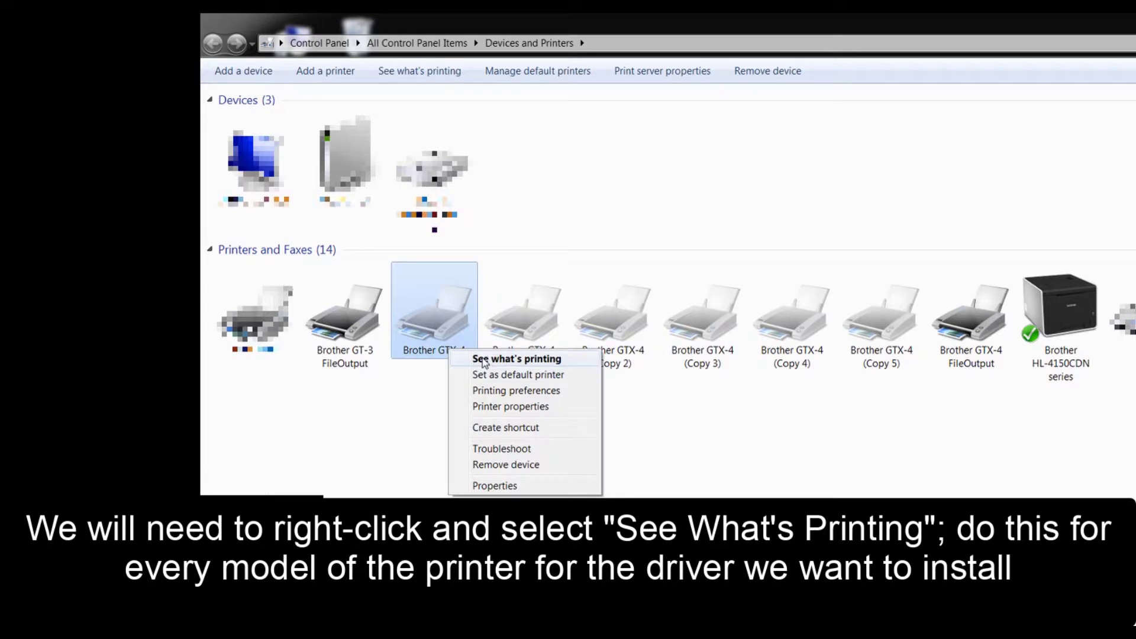
{"action": "left_click", "coordinate": [484, 359]}
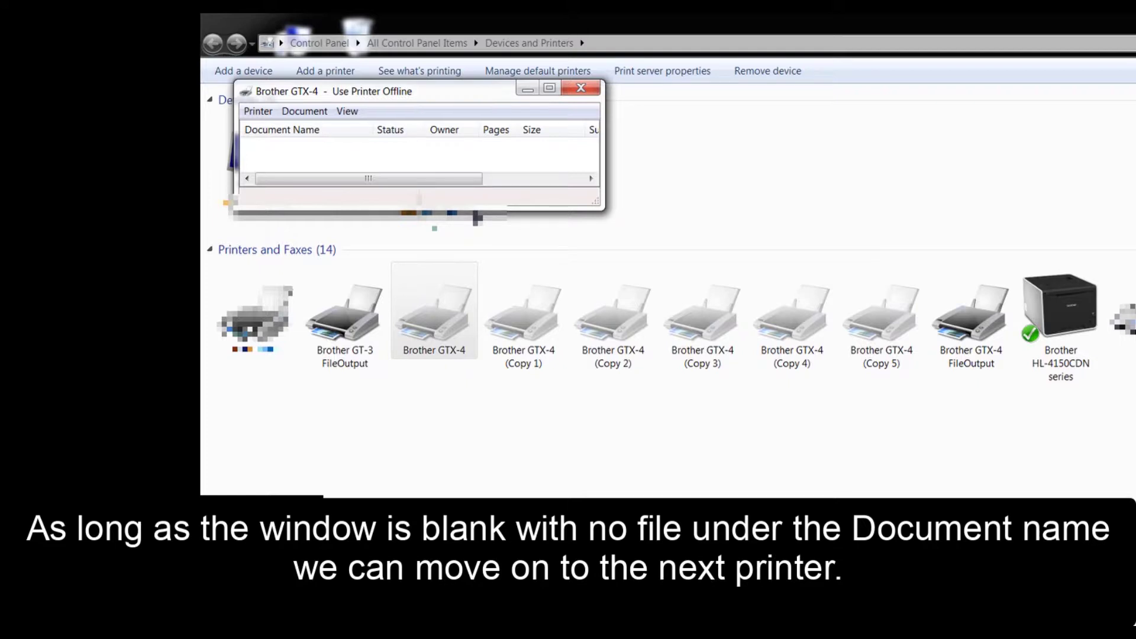
{"action": "left_click", "coordinate": [579, 90]}
{"action": "left_click", "coordinate": [531, 335]}
{"action": "right_click", "coordinate": [531, 336]}
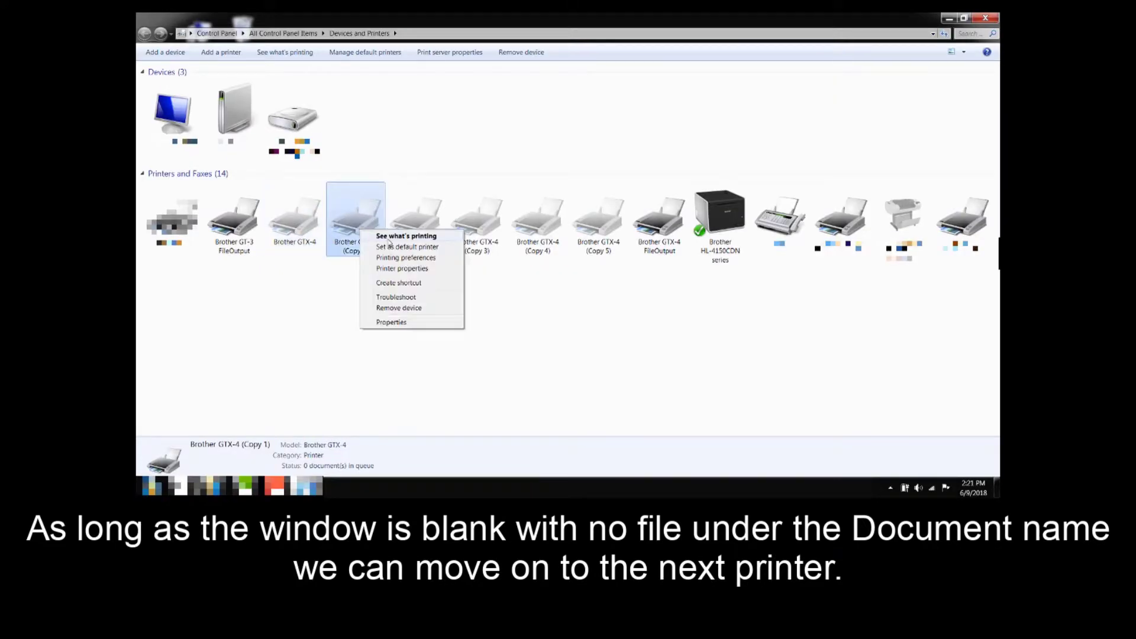
{"action": "left_click", "coordinate": [406, 235]}
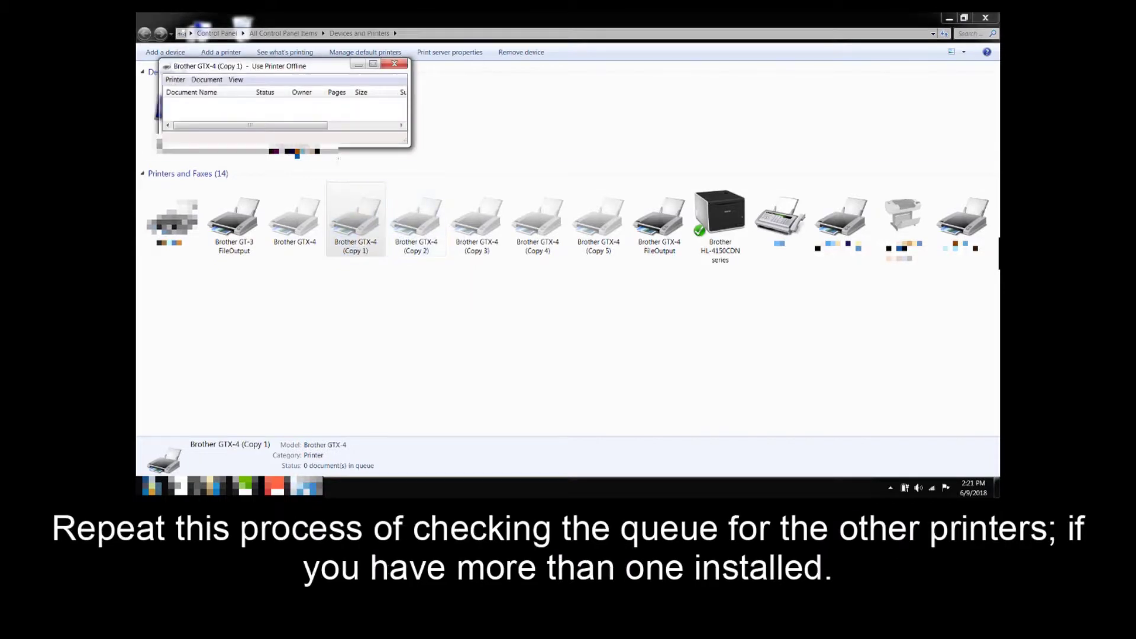
{"action": "left_click", "coordinate": [397, 60]}
Step: Confirm the Brother GTX-4 (Copy 2) and (Copy 3) print queues are empty
{"action": "right_click", "coordinate": [413, 218]}
{"action": "left_click", "coordinate": [439, 233]}
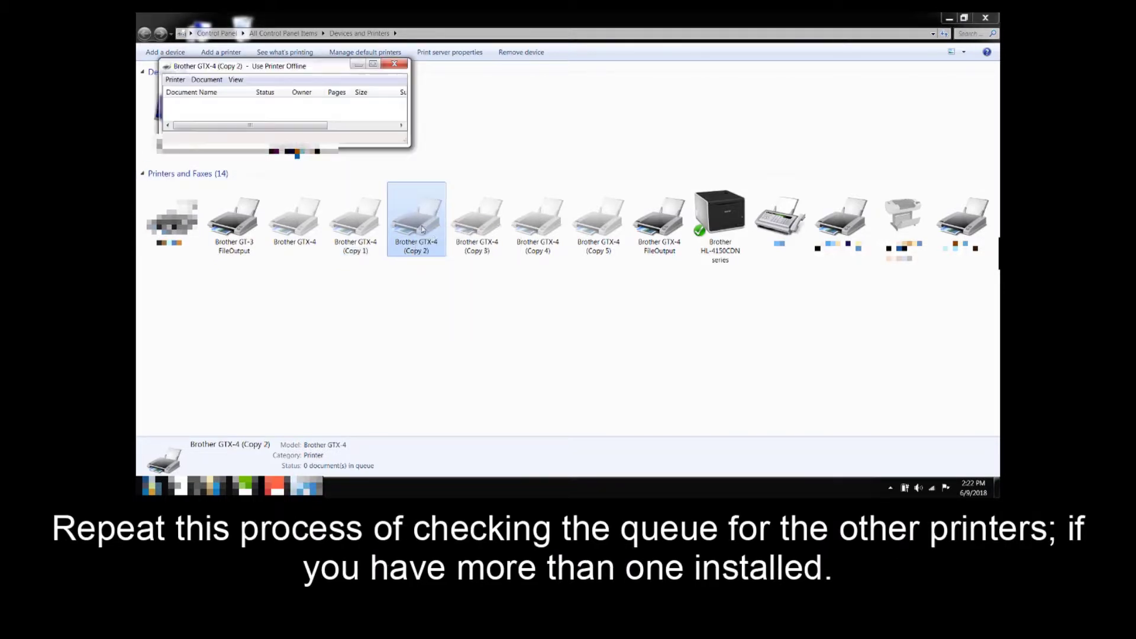
{"action": "left_click", "coordinate": [406, 66]}
{"action": "left_click", "coordinate": [478, 239]}
{"action": "right_click", "coordinate": [480, 242]}
{"action": "left_click", "coordinate": [503, 248]}
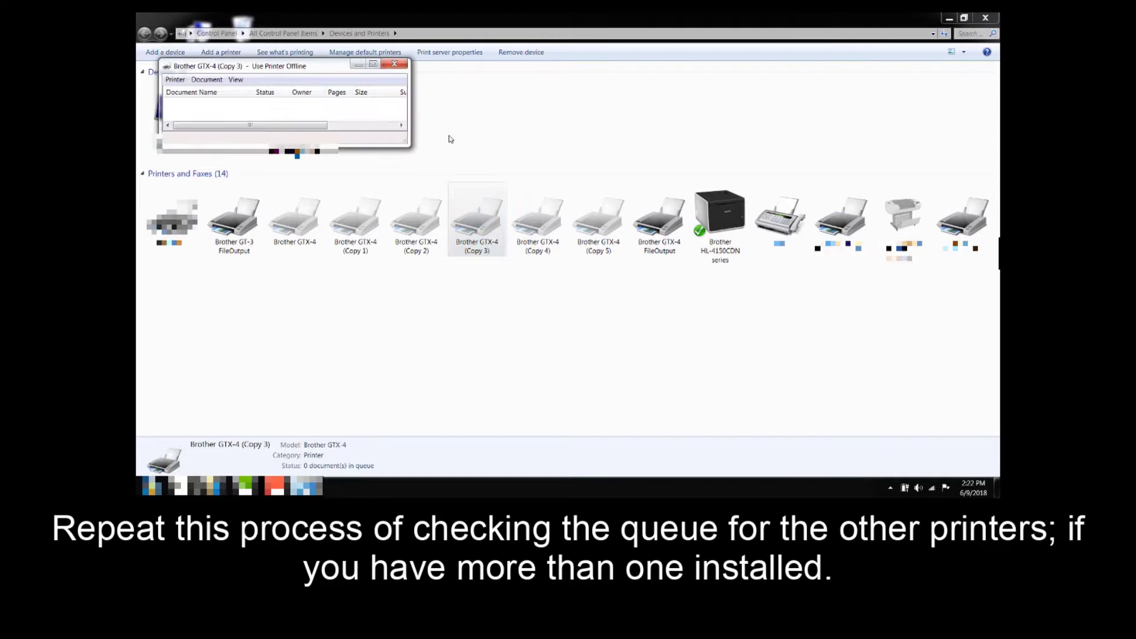
{"action": "left_click", "coordinate": [405, 64]}
{"action": "left_click", "coordinate": [539, 220]}
{"action": "right_click", "coordinate": [541, 220]}
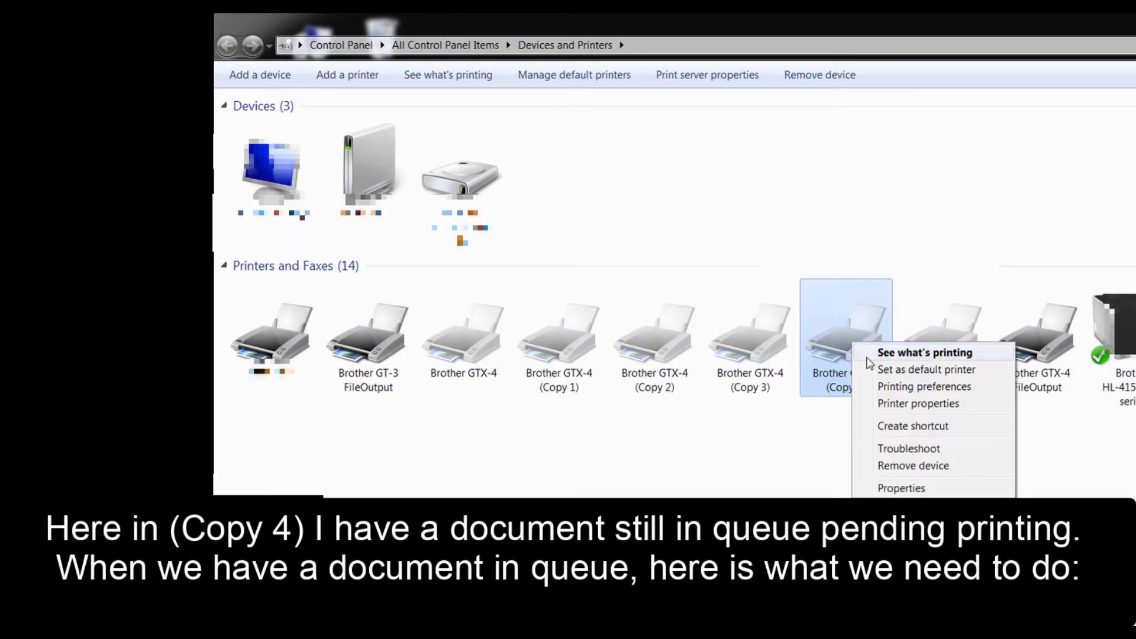
Step: Cancel all documents, including Pilot Dog.png, in the Brother GTX-4 (Copy 4) queue
{"action": "left_click", "coordinate": [868, 357]}
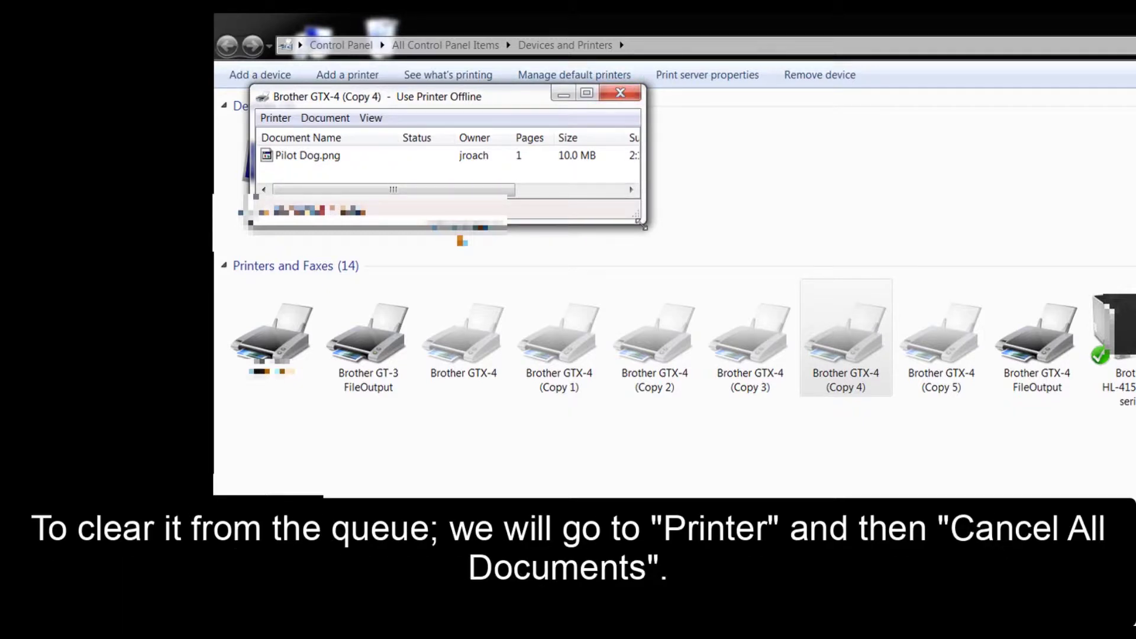
{"action": "left_click_drag", "start_coordinate": [643, 224], "coordinate": [914, 443]}
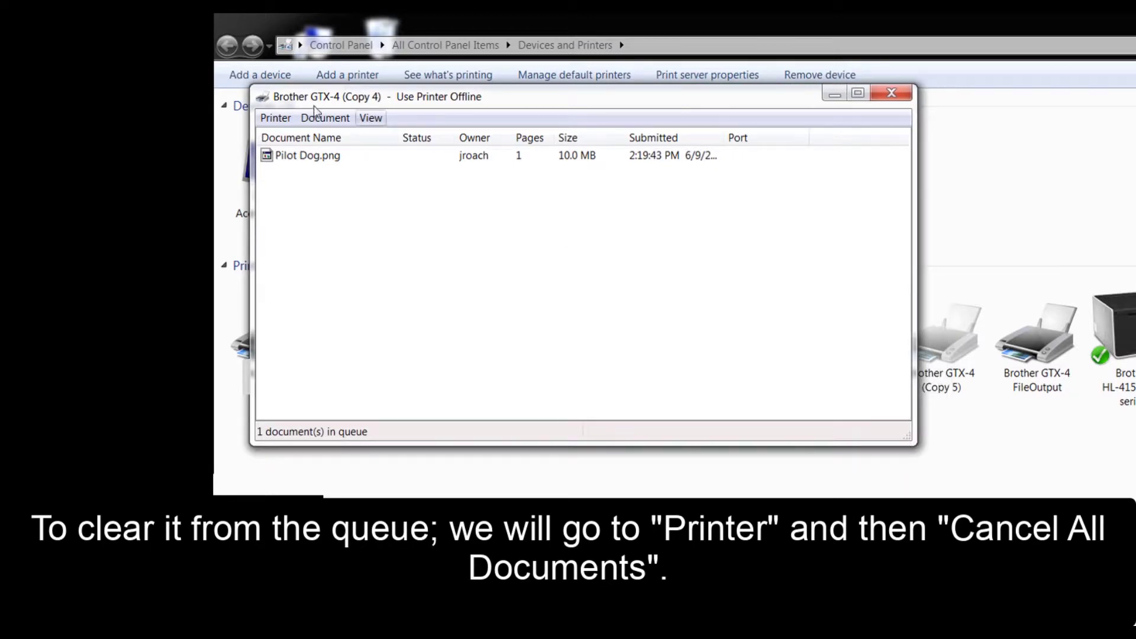
{"action": "left_click", "coordinate": [277, 118]}
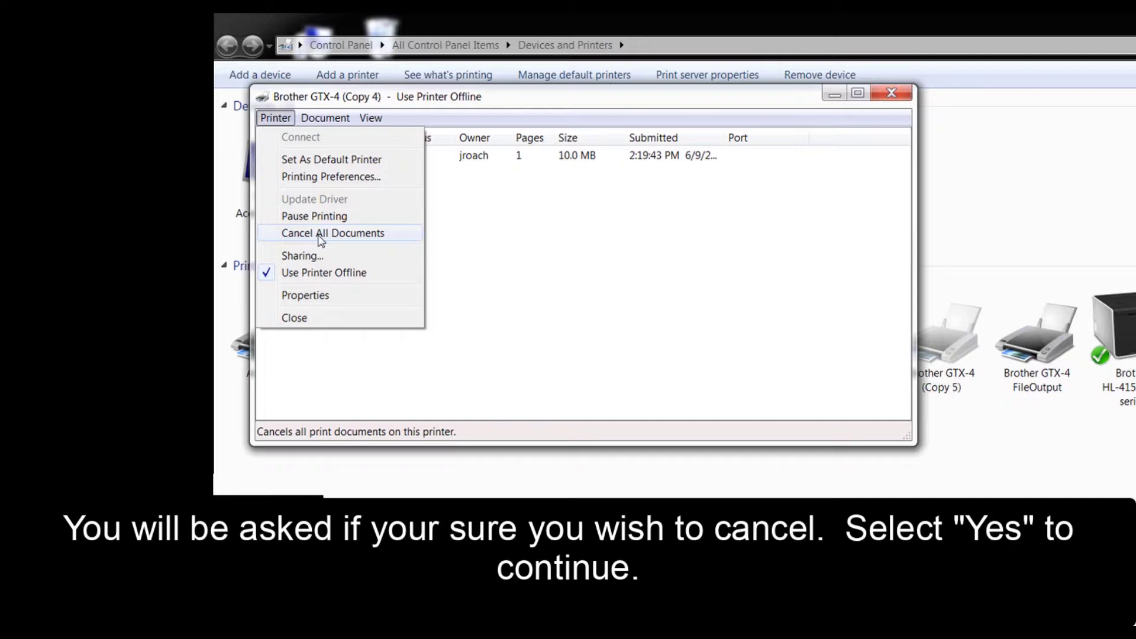
{"action": "left_click", "coordinate": [320, 234]}
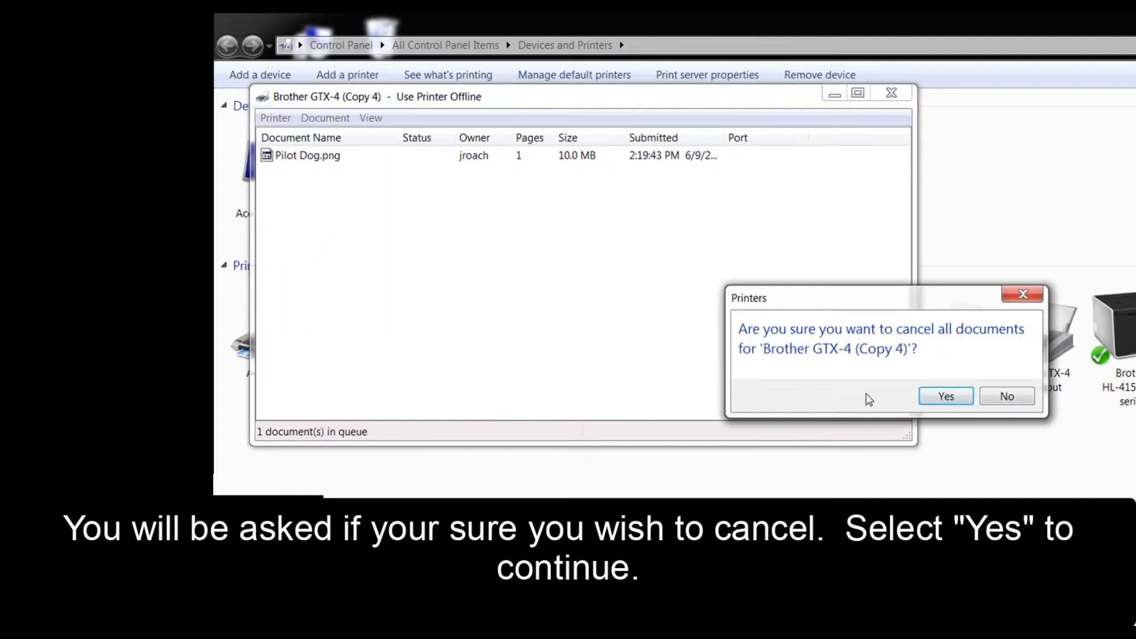
{"action": "left_click", "coordinate": [945, 397]}
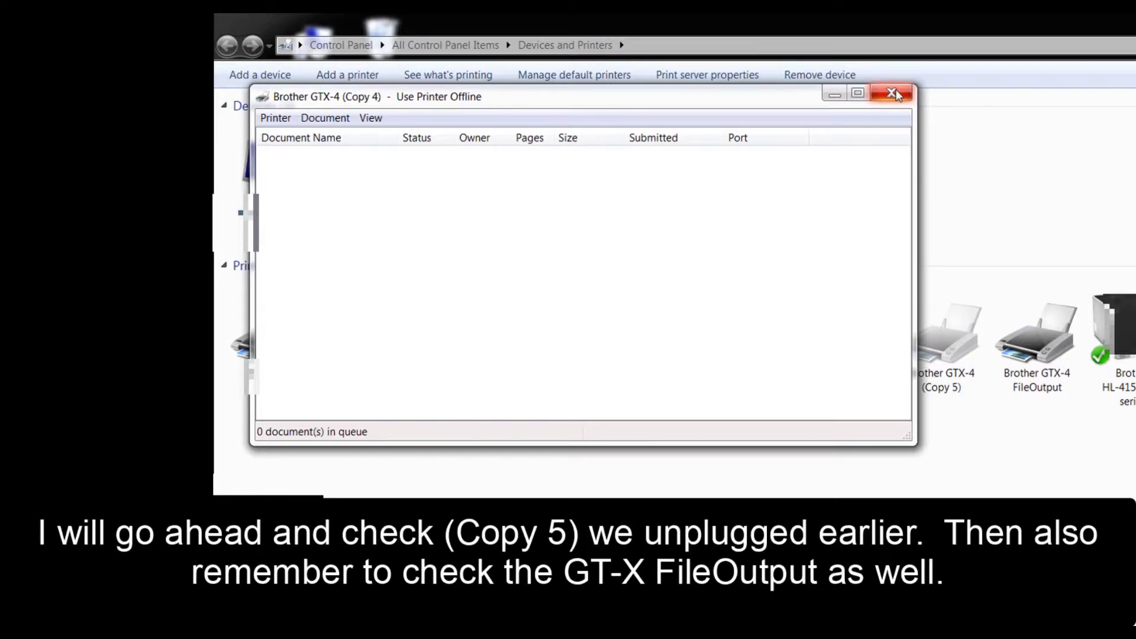
Step: Close the Copy 4 queue and check the Brother GTX-4 (Copy 5) print queue
{"action": "left_click", "coordinate": [893, 92]}
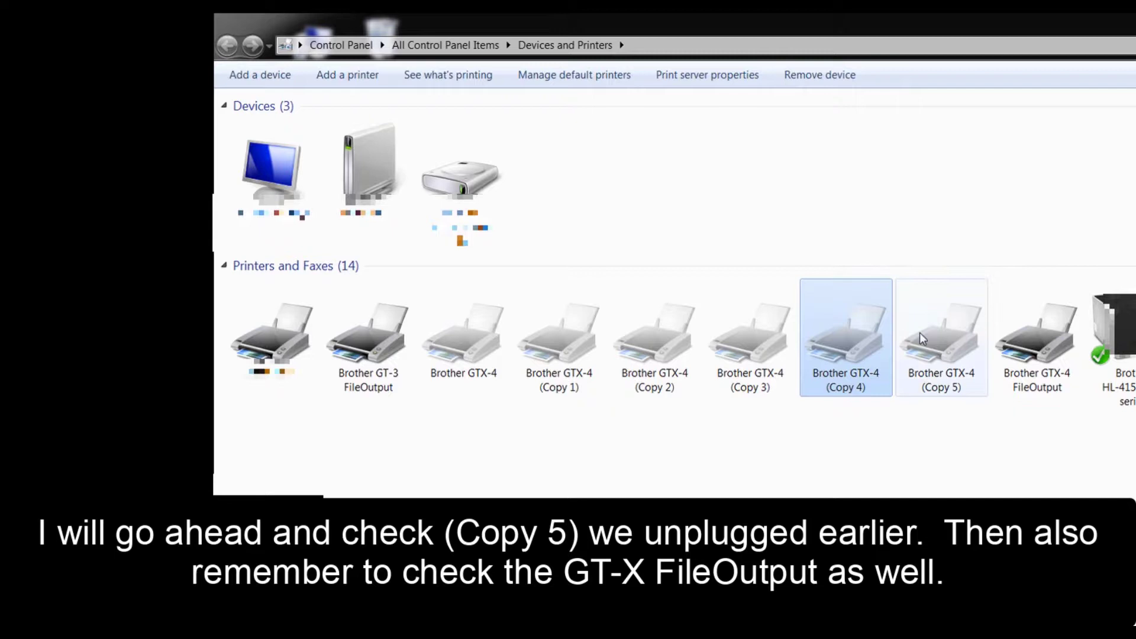
{"action": "right_click", "coordinate": [933, 354]}
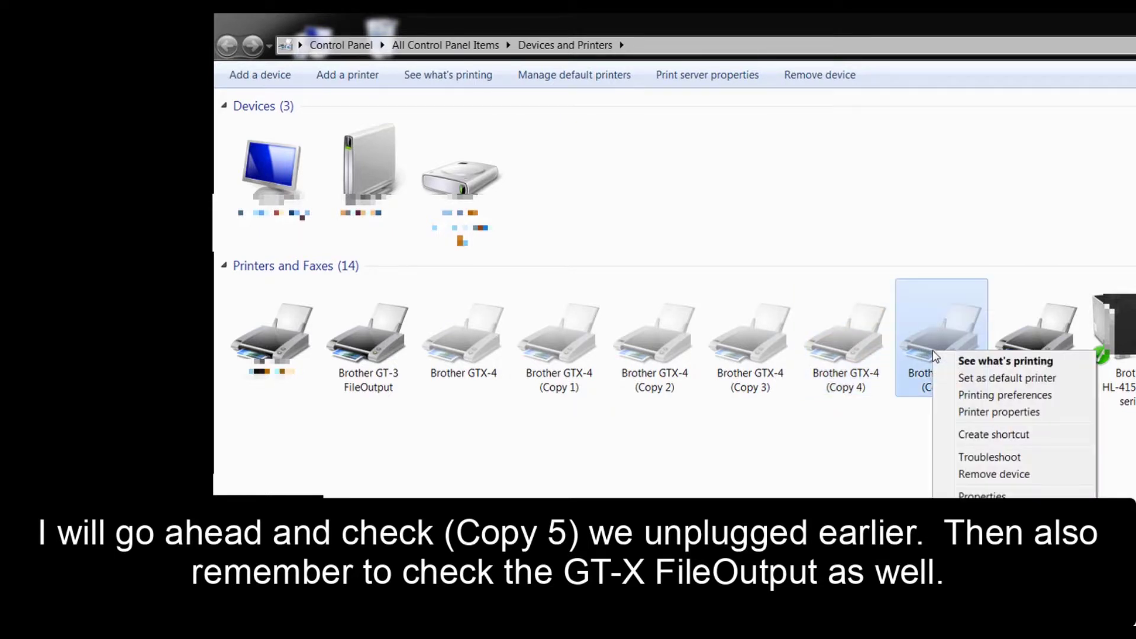
{"action": "left_click", "coordinate": [951, 362]}
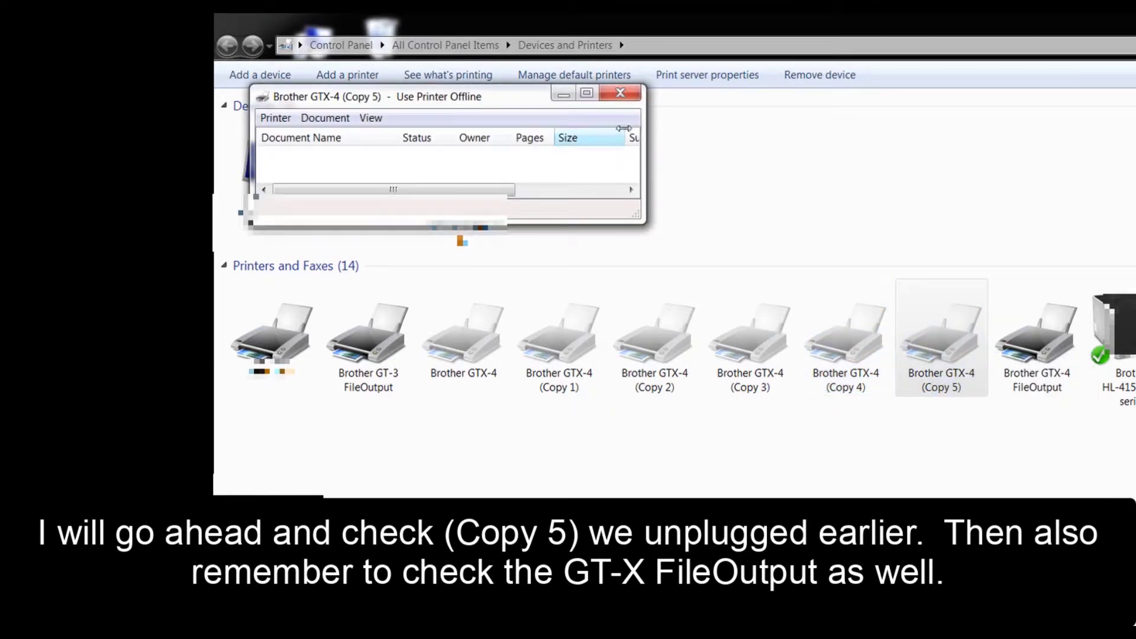
{"action": "left_click", "coordinate": [632, 97]}
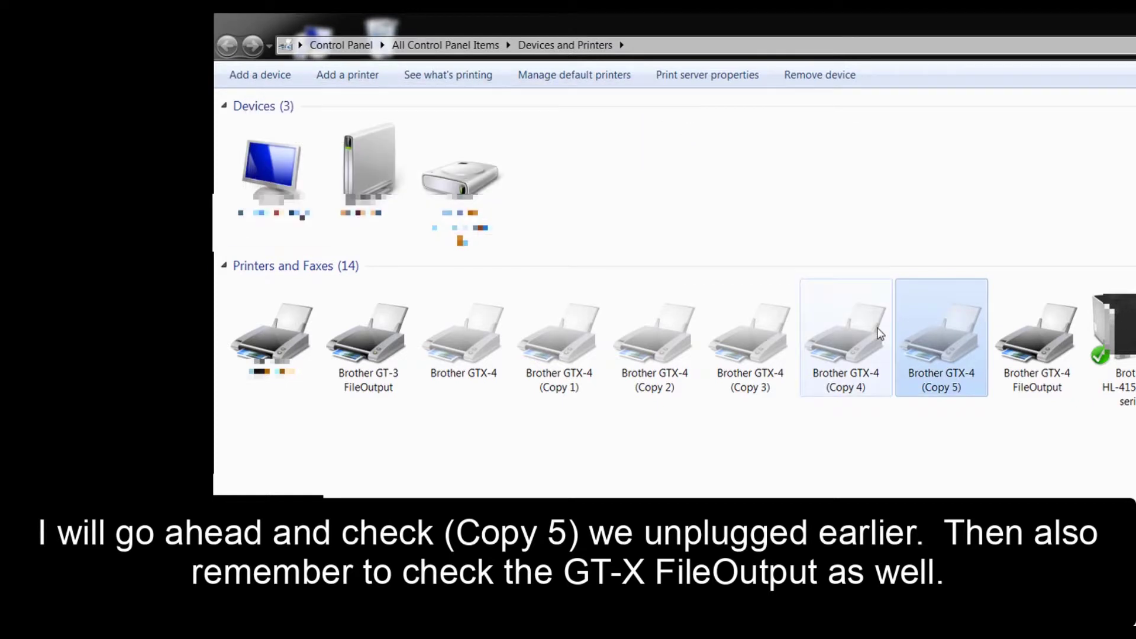
Step: Confirm the Brother GTX-4 FileOutput queue shows 0 documents, then close it
{"action": "left_click", "coordinate": [1009, 350]}
{"action": "right_click", "coordinate": [1009, 349]}
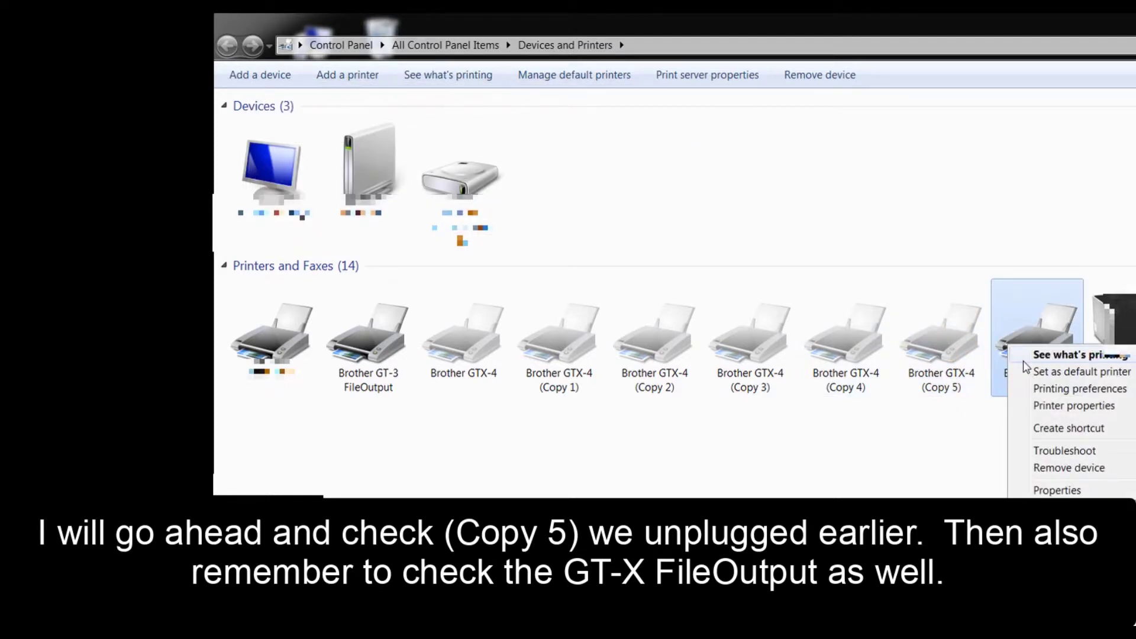
{"action": "left_click", "coordinate": [1024, 355]}
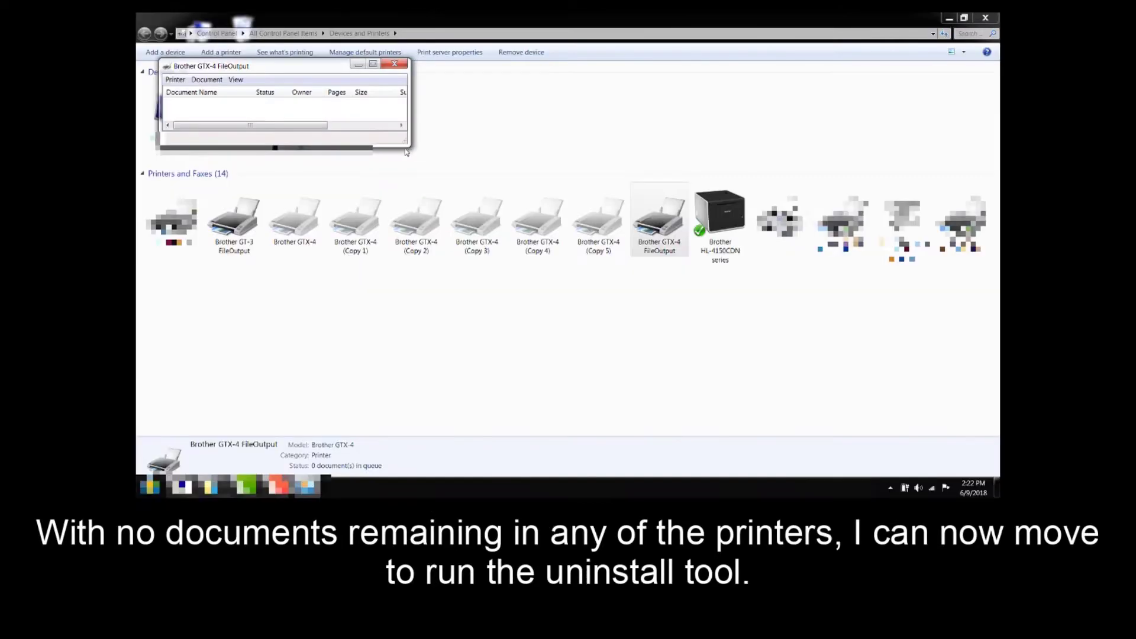
{"action": "left_click_drag", "start_coordinate": [407, 153], "coordinate": [484, 202]}
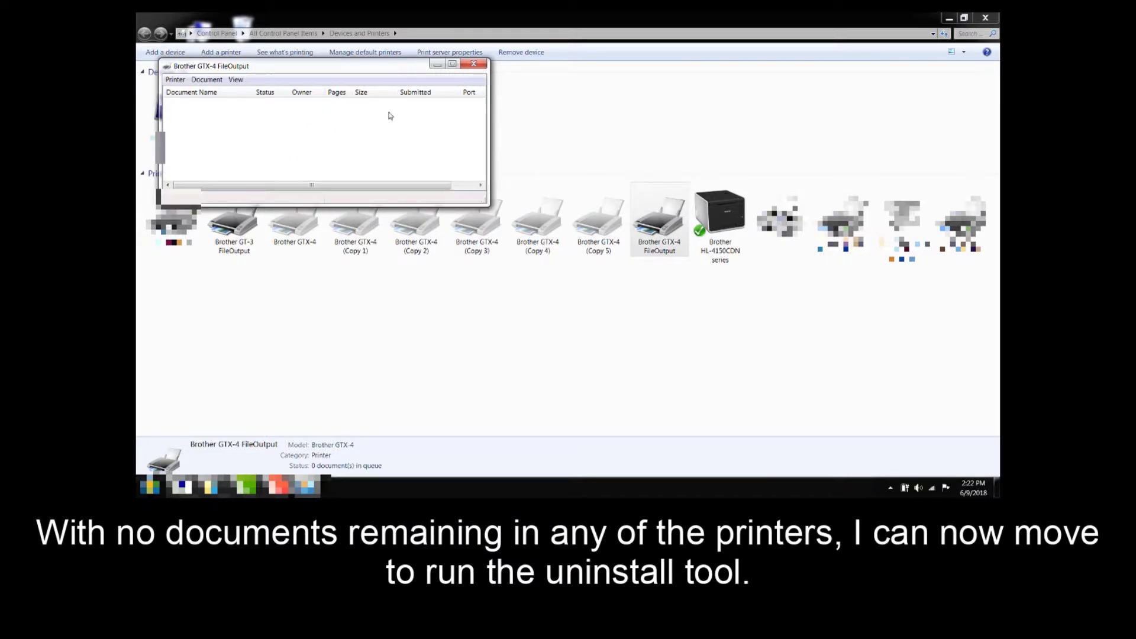
{"action": "left_click", "coordinate": [473, 63]}
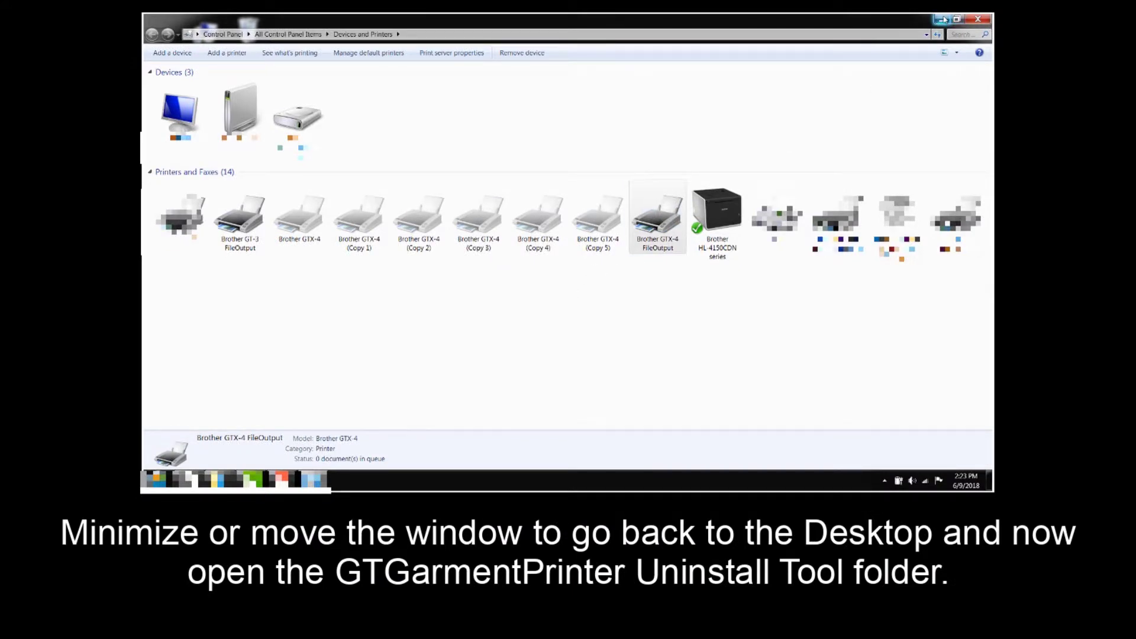
Step: Shrink Devices and Printers, open the GT Garment Printer Uninstall Tool desktop folder, and scroll to BrRemPnP.exe
{"action": "left_click_drag", "start_coordinate": [873, 24], "coordinate": [805, 85]}
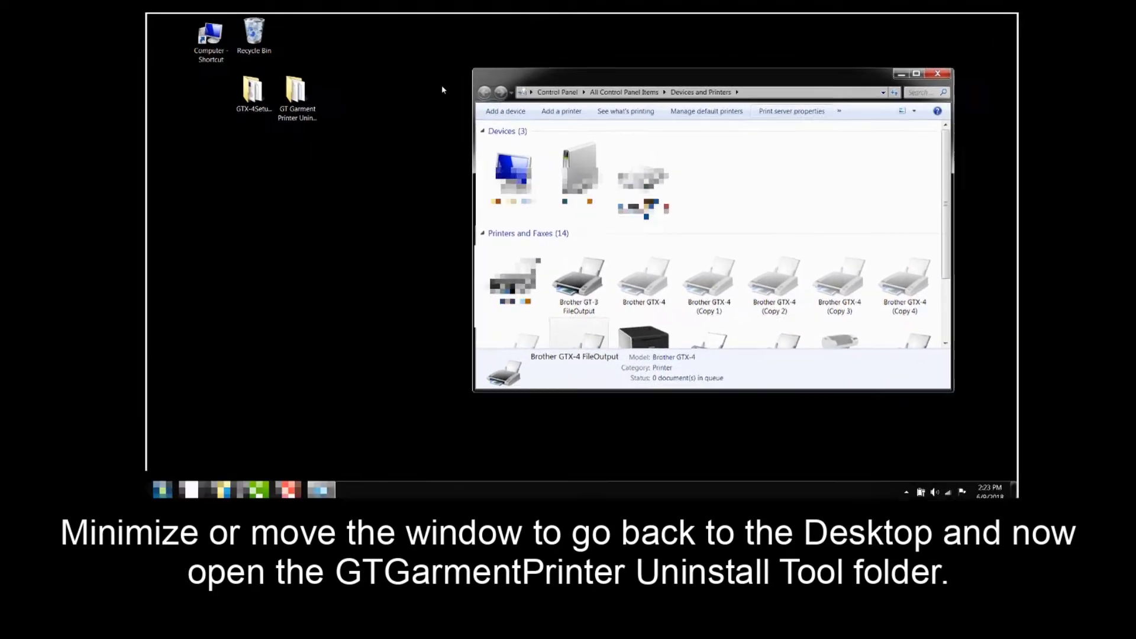
{"action": "double_click", "coordinate": [304, 91]}
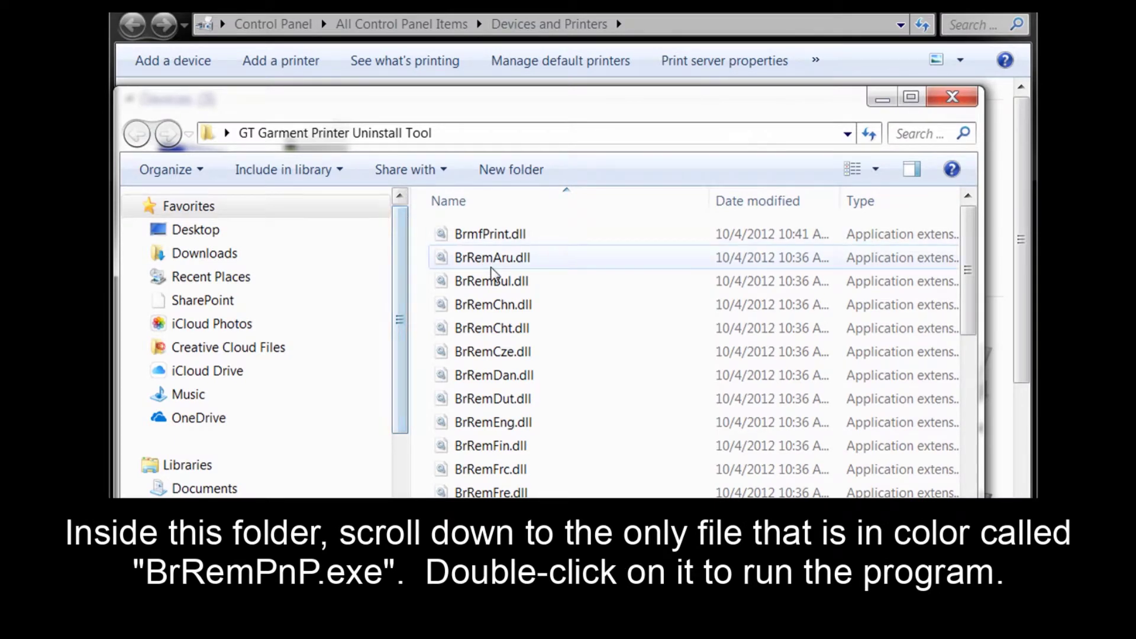
{"action": "scroll", "coordinate": [491, 272], "scroll_direction": "down", "scroll_amount": 6}
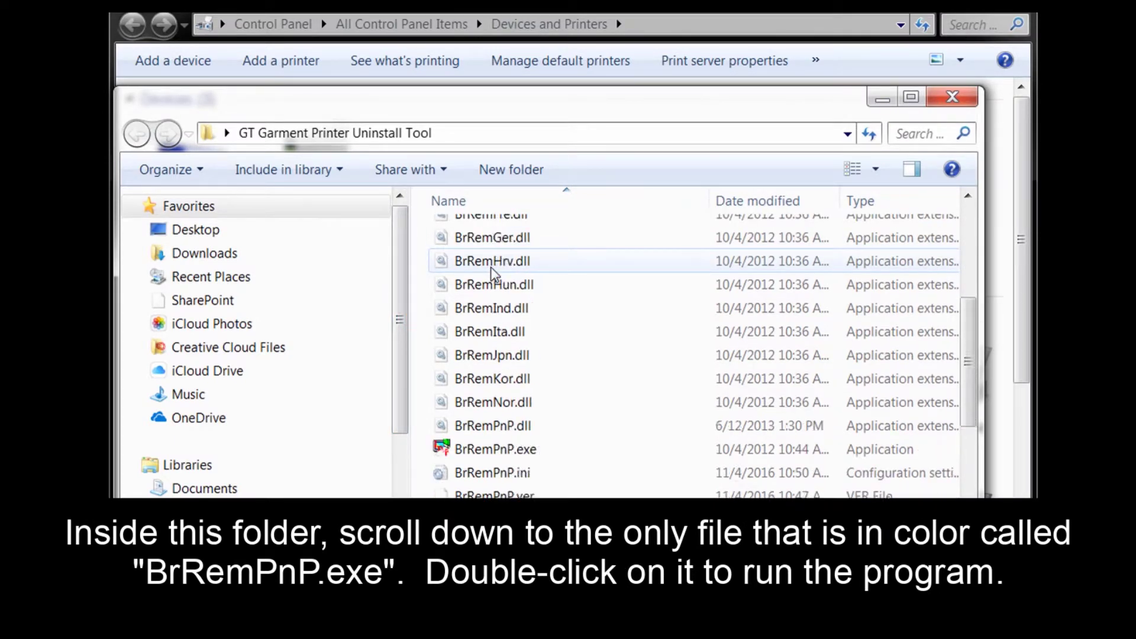
{"action": "scroll", "coordinate": [492, 268], "scroll_direction": "down", "scroll_amount": 3}
{"action": "scroll", "coordinate": [491, 268], "scroll_direction": "up", "scroll_amount": 1}
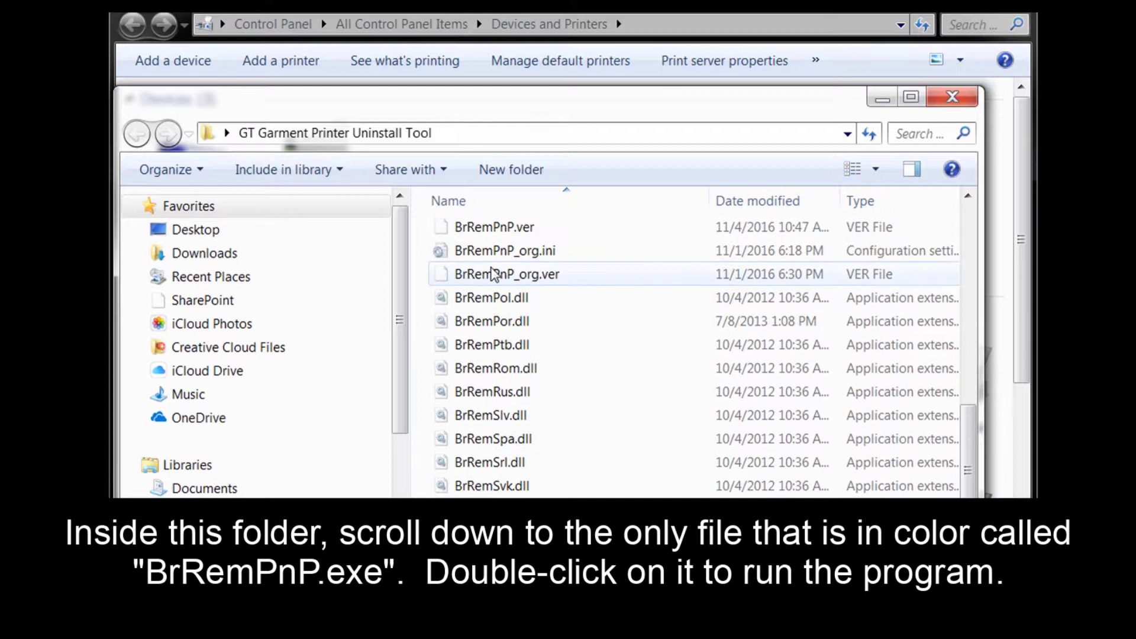
{"action": "scroll", "coordinate": [492, 274], "scroll_direction": "up", "scroll_amount": 3}
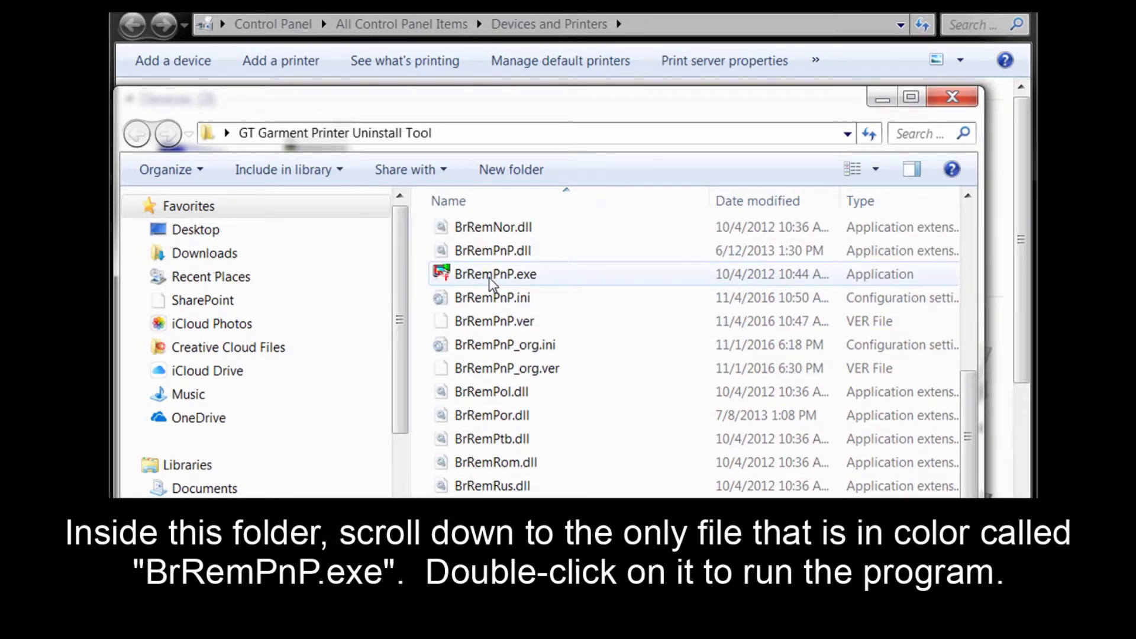
Step: Run BrRemPnP.exe to uninstall the GTX-4 device driver, acknowledge success, and close the folder
{"action": "double_click", "coordinate": [488, 276]}
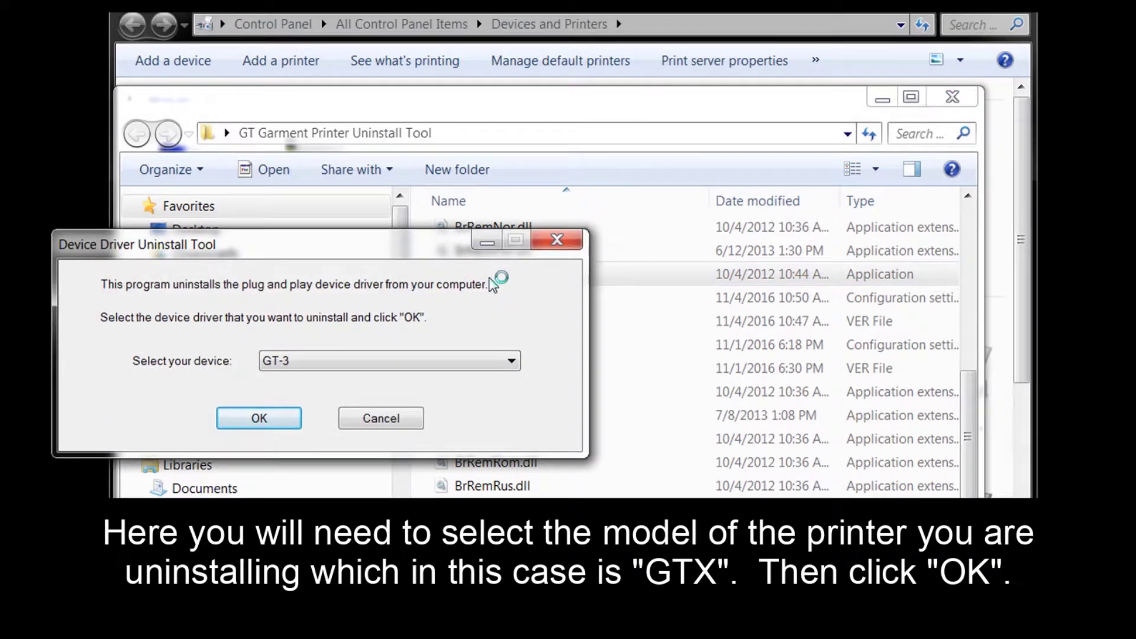
{"action": "left_click", "coordinate": [426, 361]}
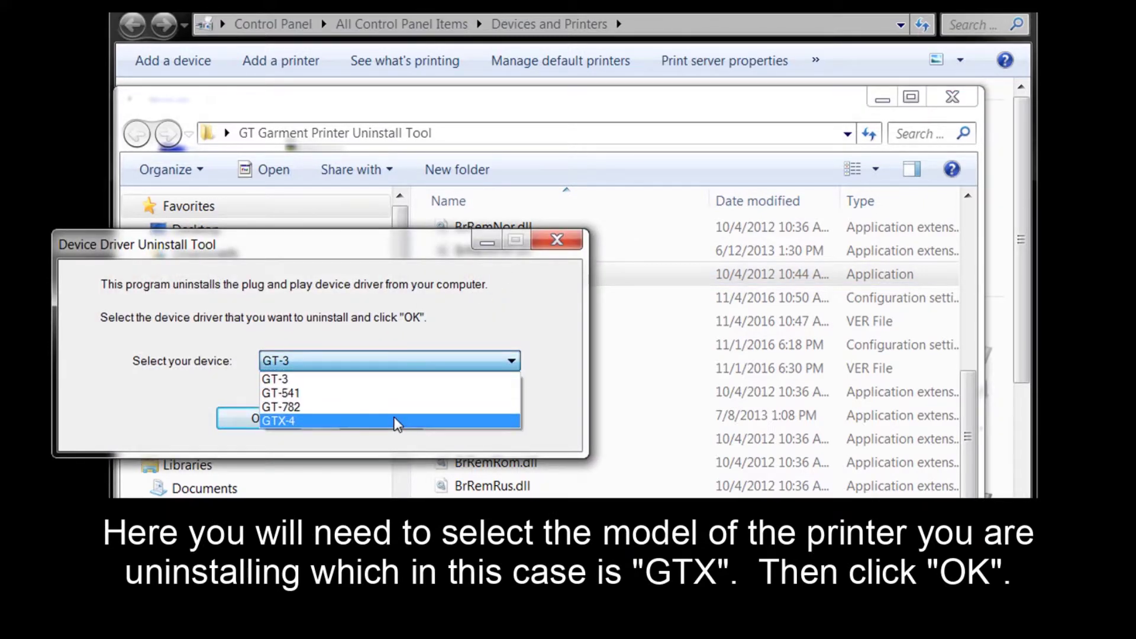
{"action": "left_click", "coordinate": [397, 421]}
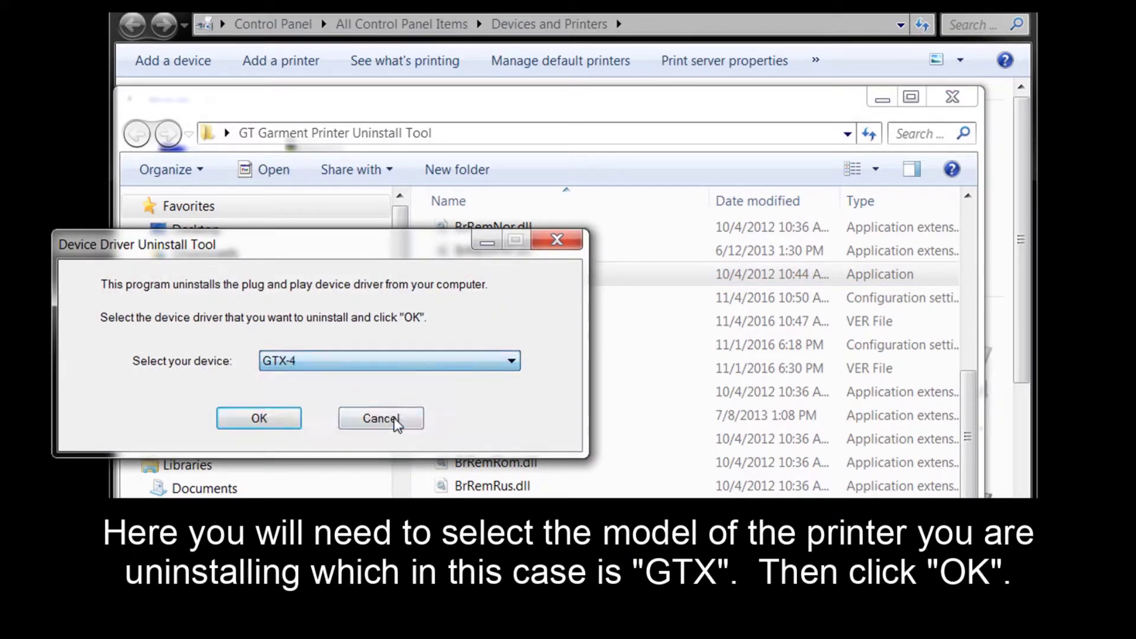
{"action": "left_click", "coordinate": [289, 426]}
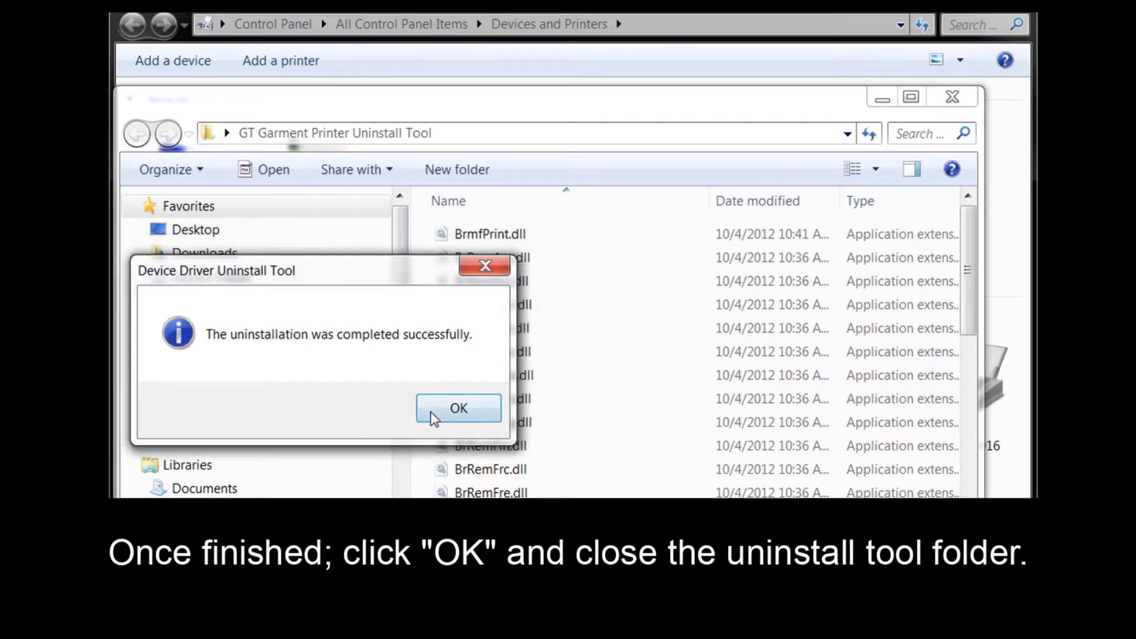
{"action": "left_click", "coordinate": [427, 410]}
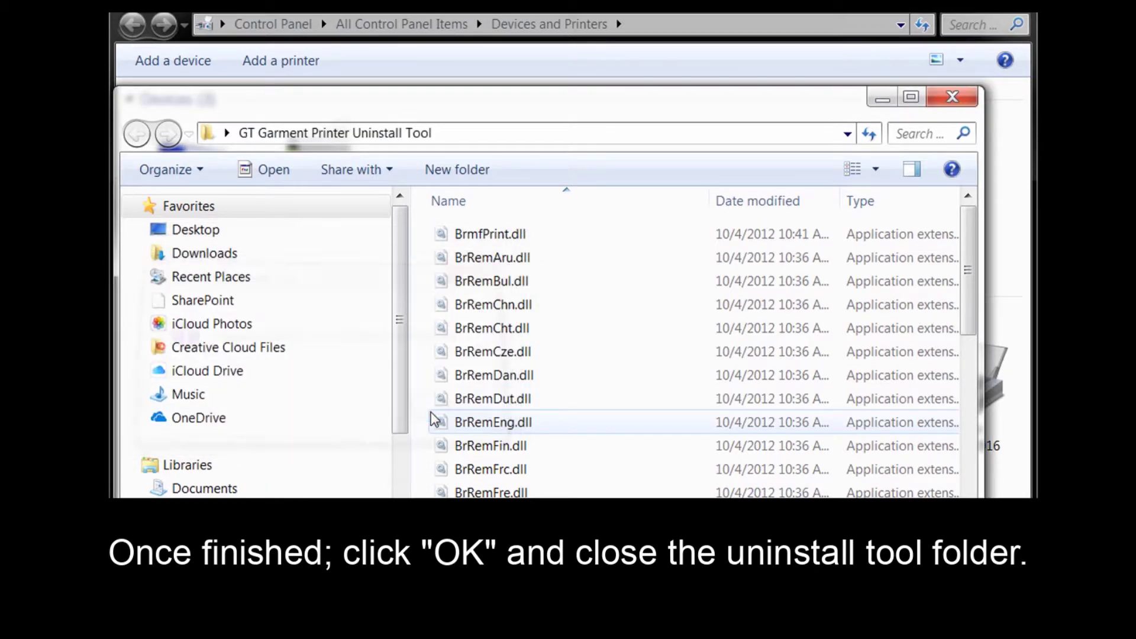
{"action": "left_click", "coordinate": [954, 99]}
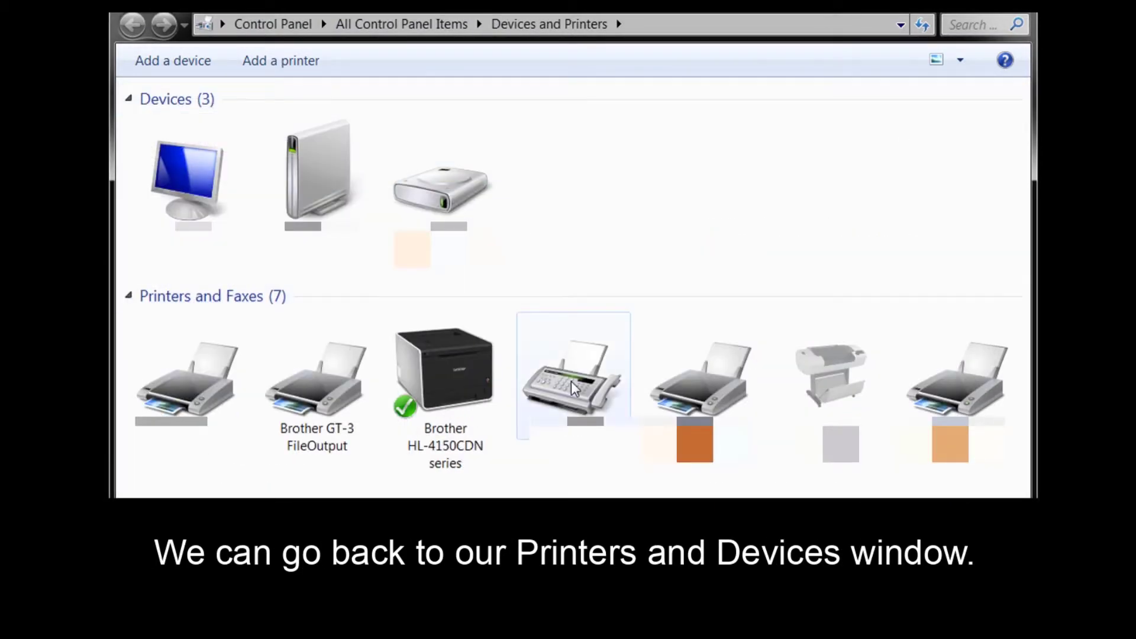
{"action": "left_click", "coordinate": [466, 413]}
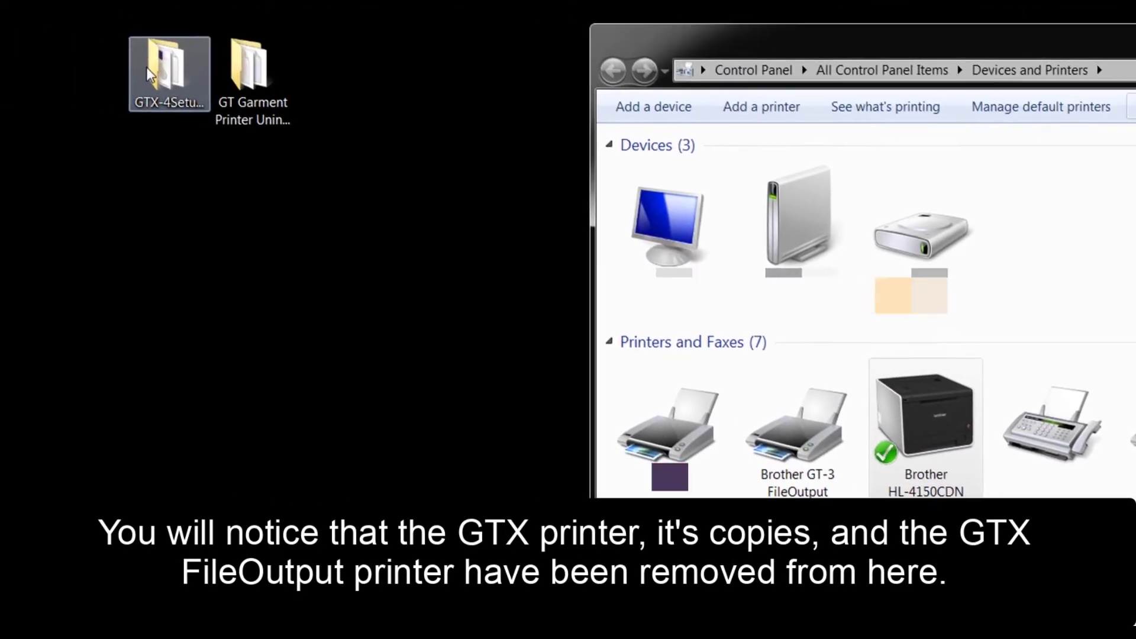
{"action": "left_click", "coordinate": [160, 81]}
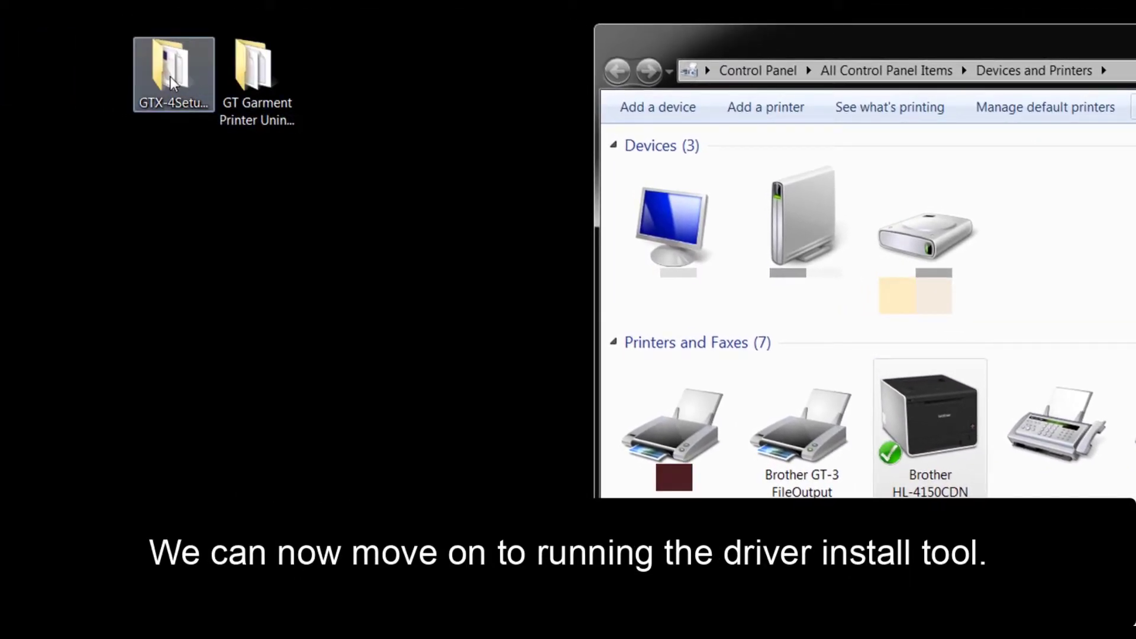
{"action": "left_click", "coordinate": [172, 83]}
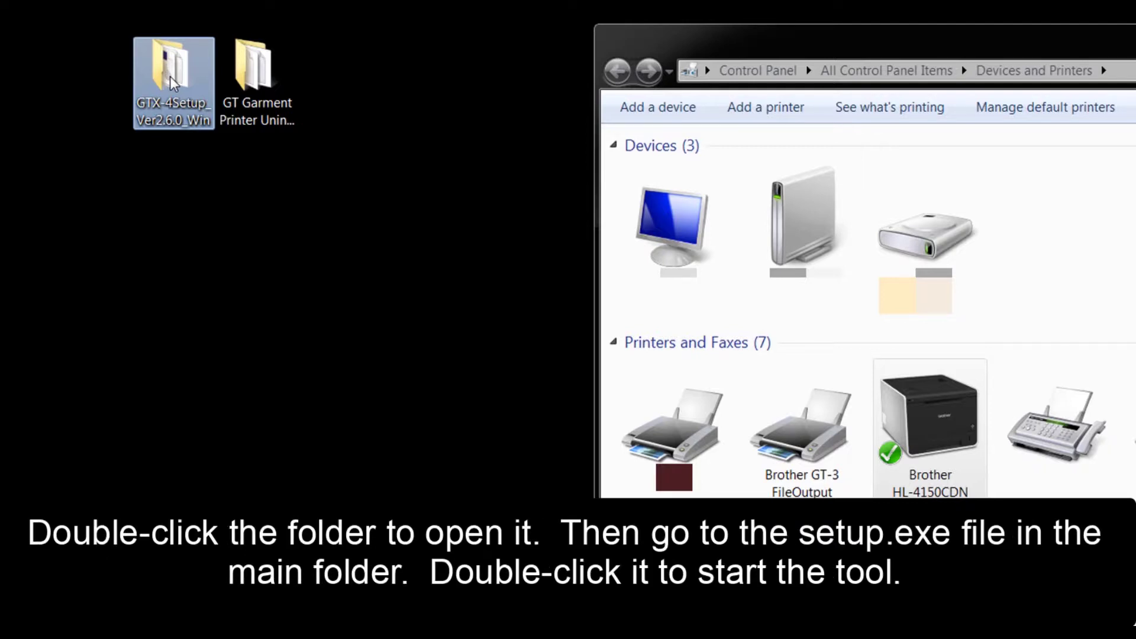
Step: Run setup.exe from GTX-4Setup_Ver2.6.0_Win to remove the existing Brother GTX-4 application, then finish the wizard
{"action": "double_click", "coordinate": [172, 83]}
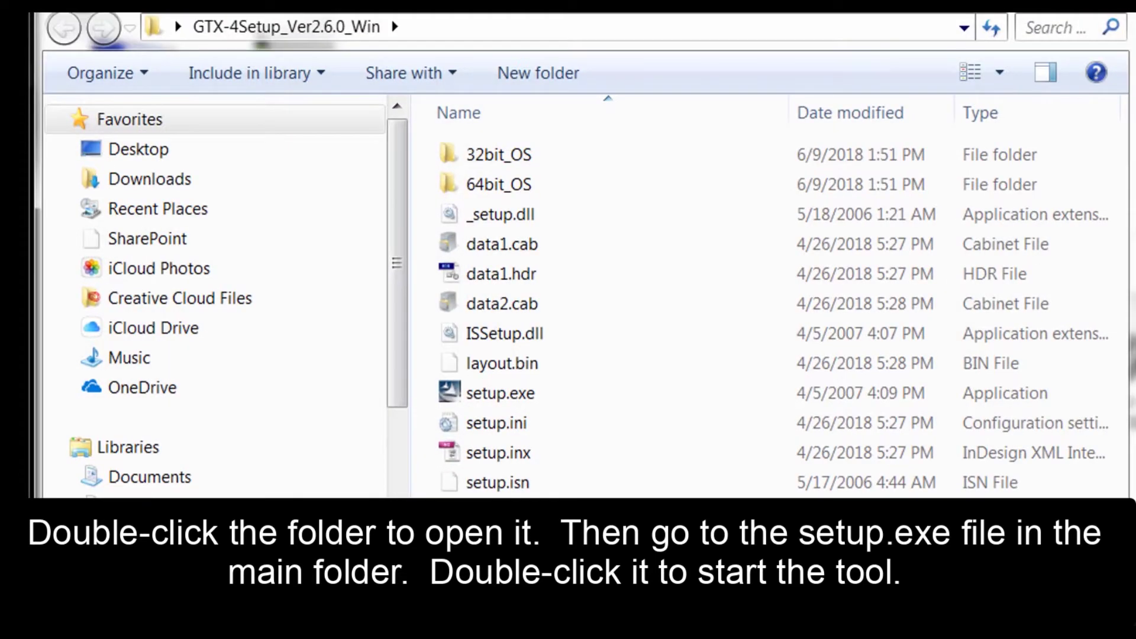
{"action": "left_click", "coordinate": [499, 394]}
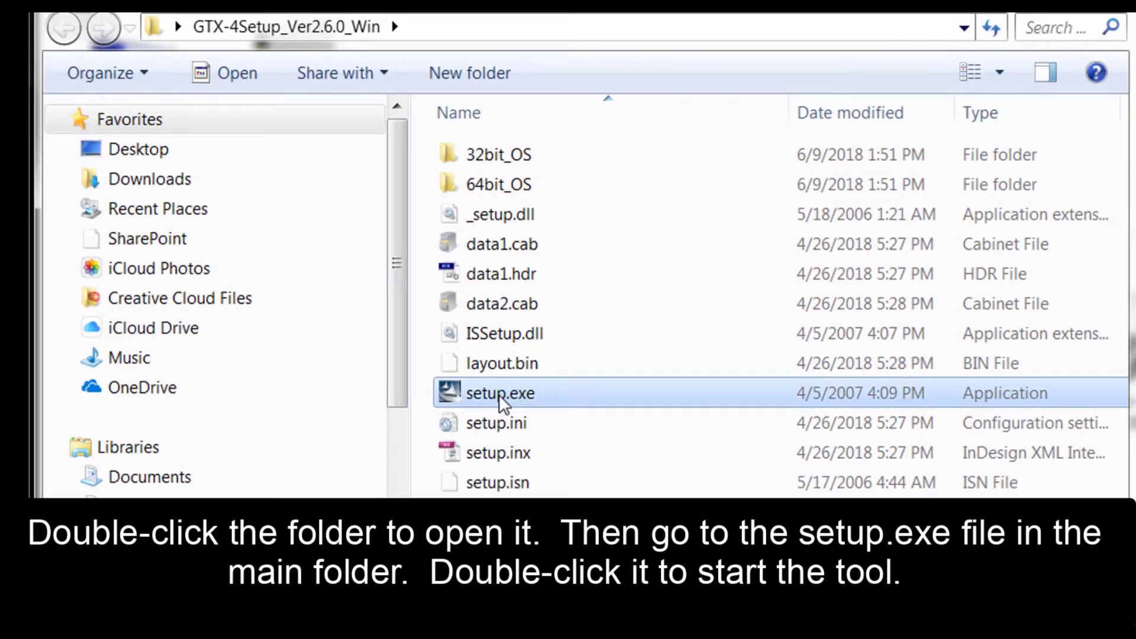
{"action": "double_click", "coordinate": [498, 394]}
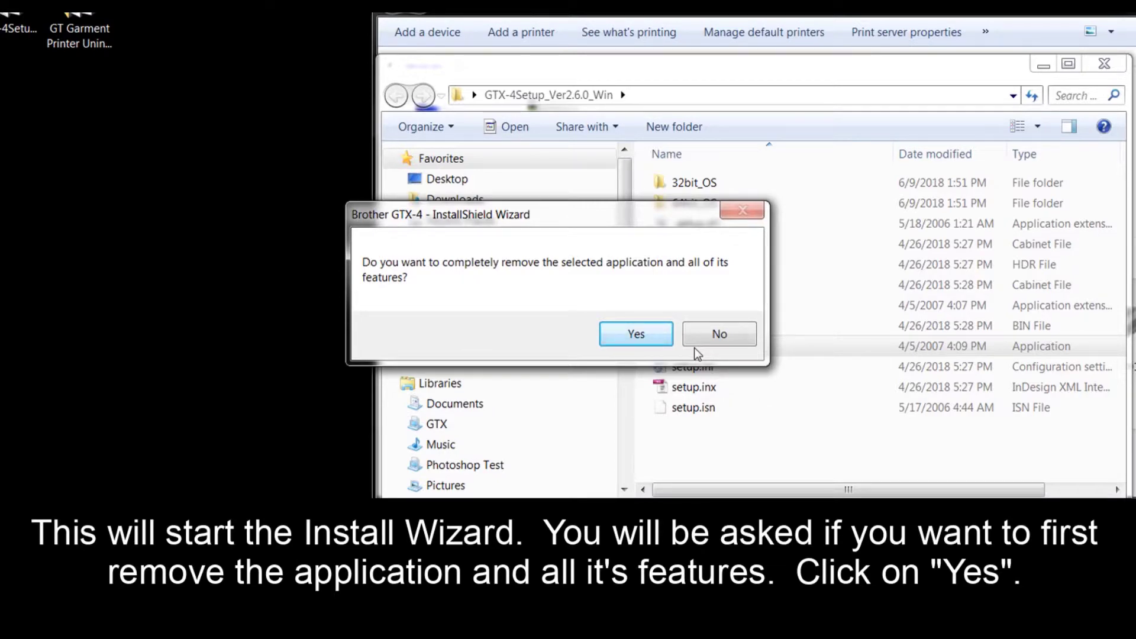
{"action": "left_click", "coordinate": [618, 336]}
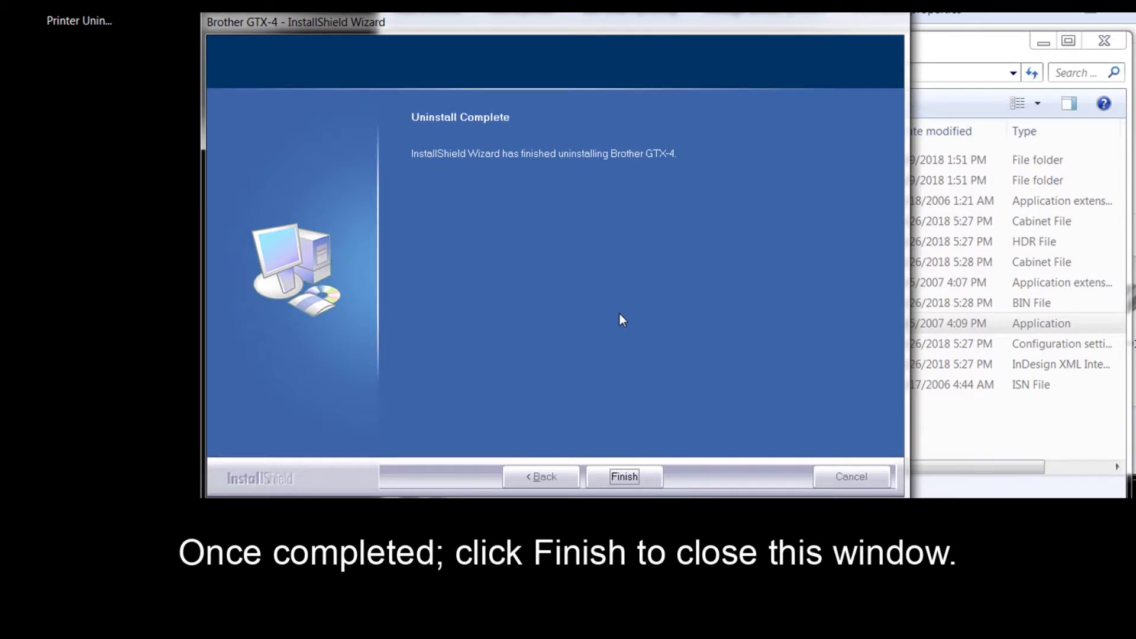
{"action": "left_click", "coordinate": [627, 477]}
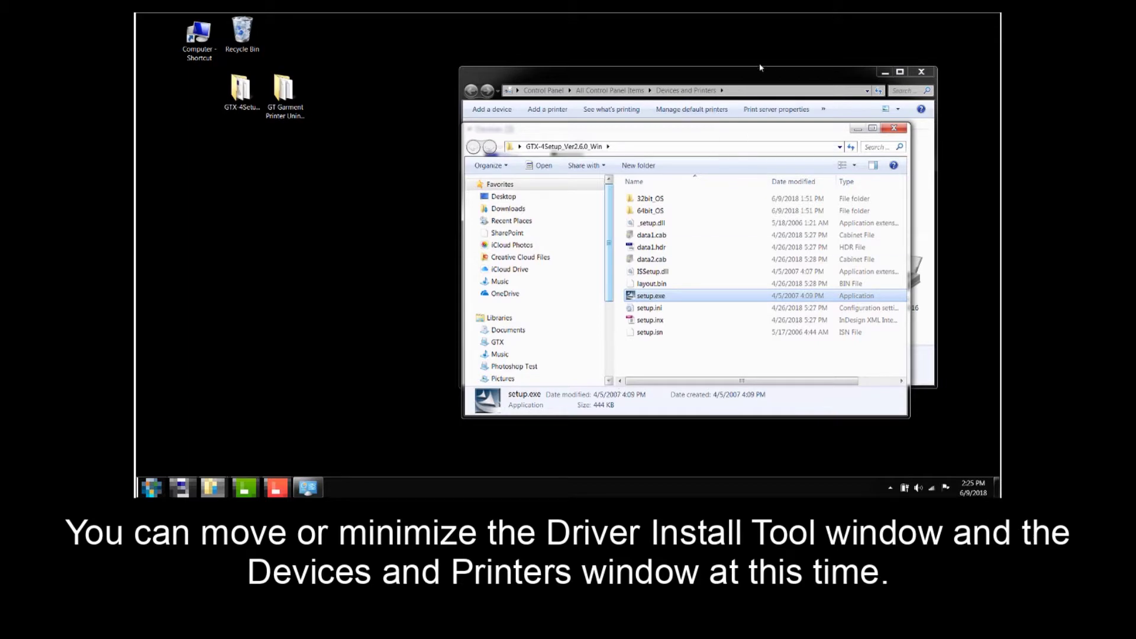
Step: Rearrange the Devices and Printers and setup folder windows, then search the Start menu for 'regedit'
{"action": "left_click_drag", "start_coordinate": [752, 81], "coordinate": [575, 179]}
{"action": "left_click", "coordinate": [583, 141]}
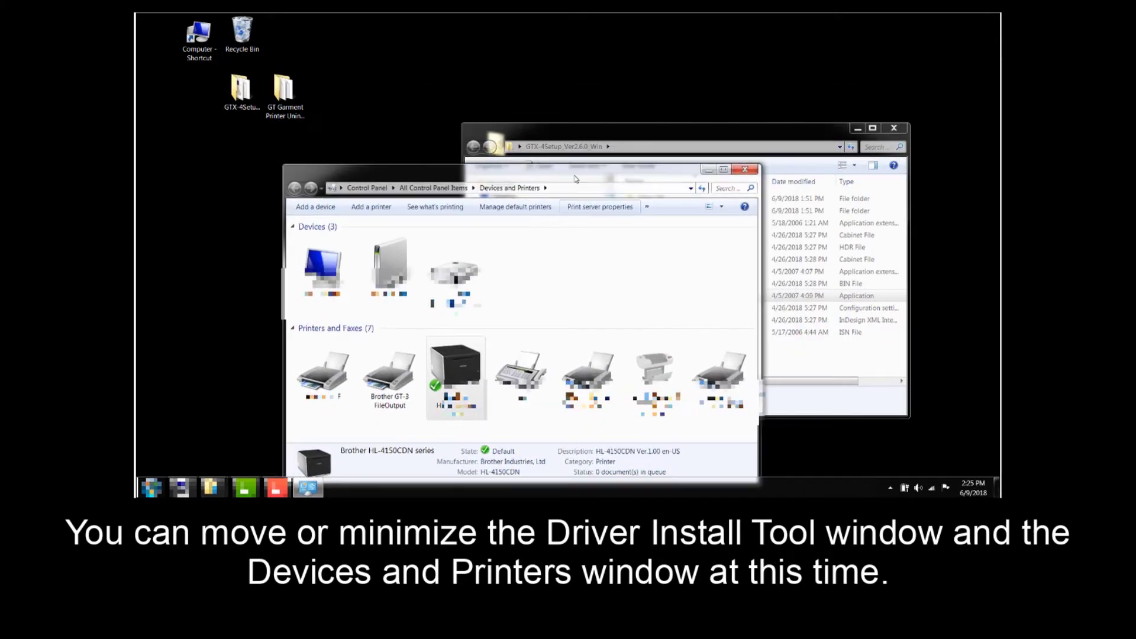
{"action": "left_click_drag", "start_coordinate": [583, 141], "coordinate": [485, 110]}
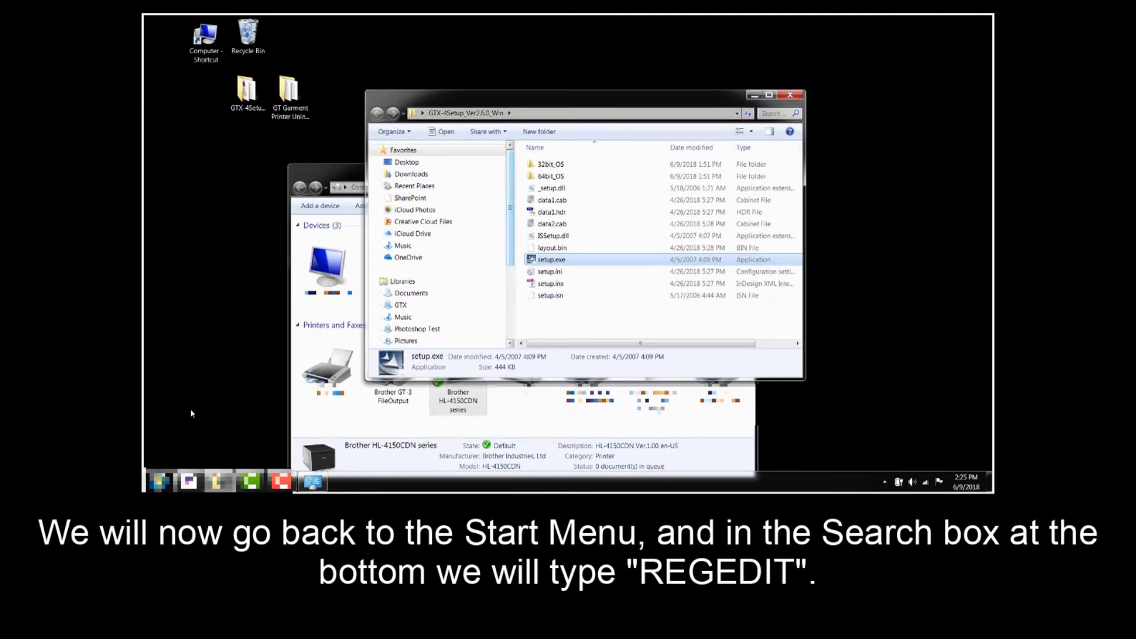
{"action": "left_click", "coordinate": [158, 481]}
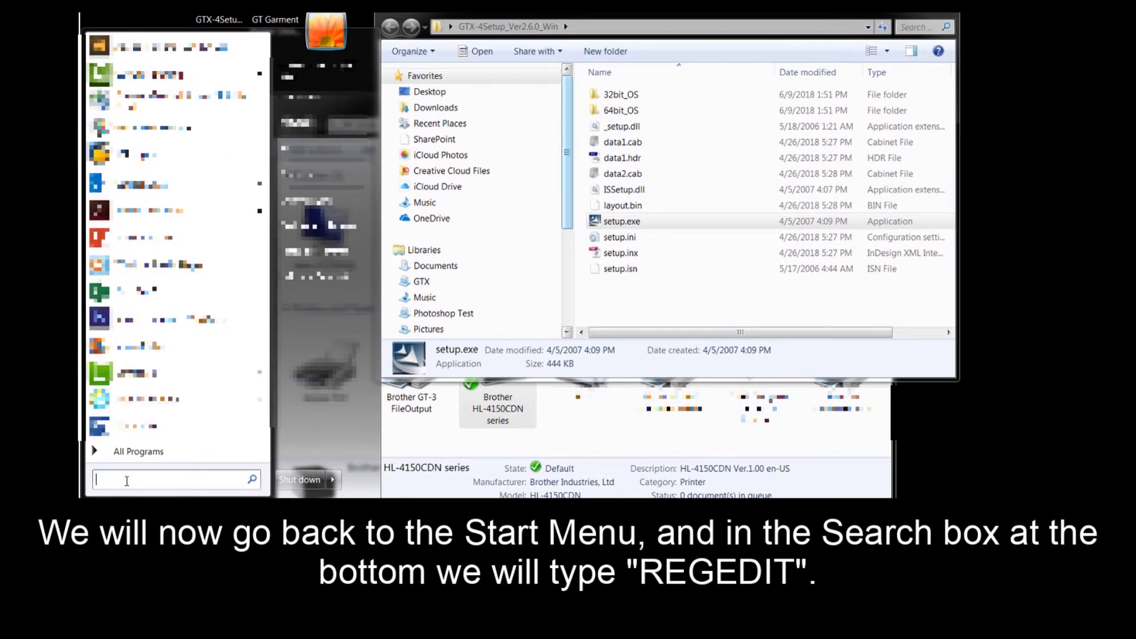
{"action": "type", "text": "regedi"}
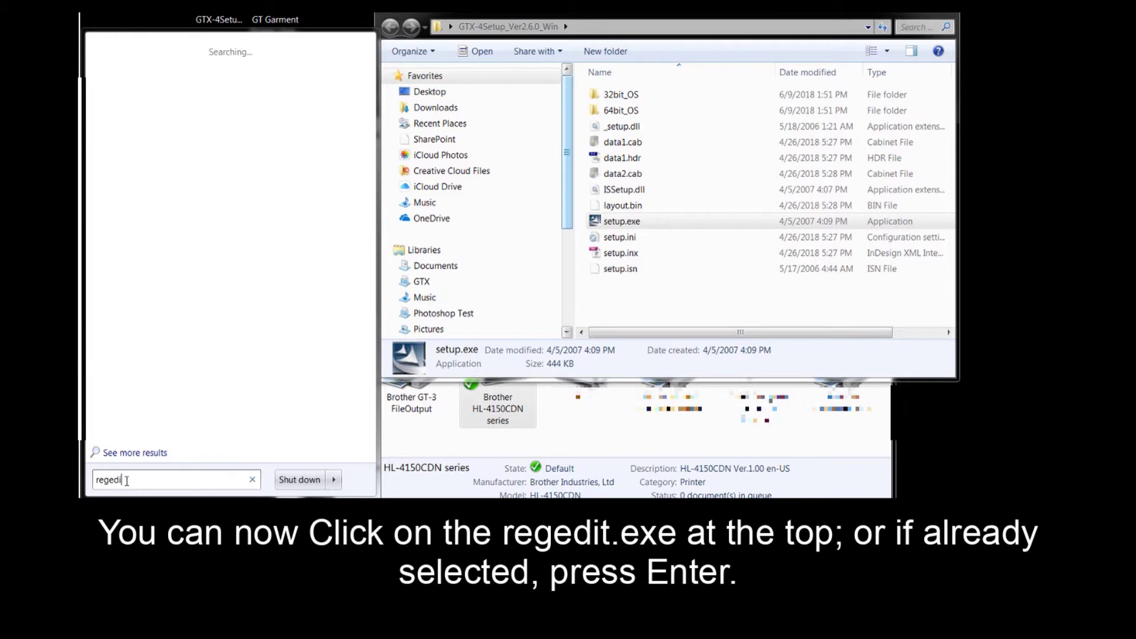
{"action": "type", "text": "t"}
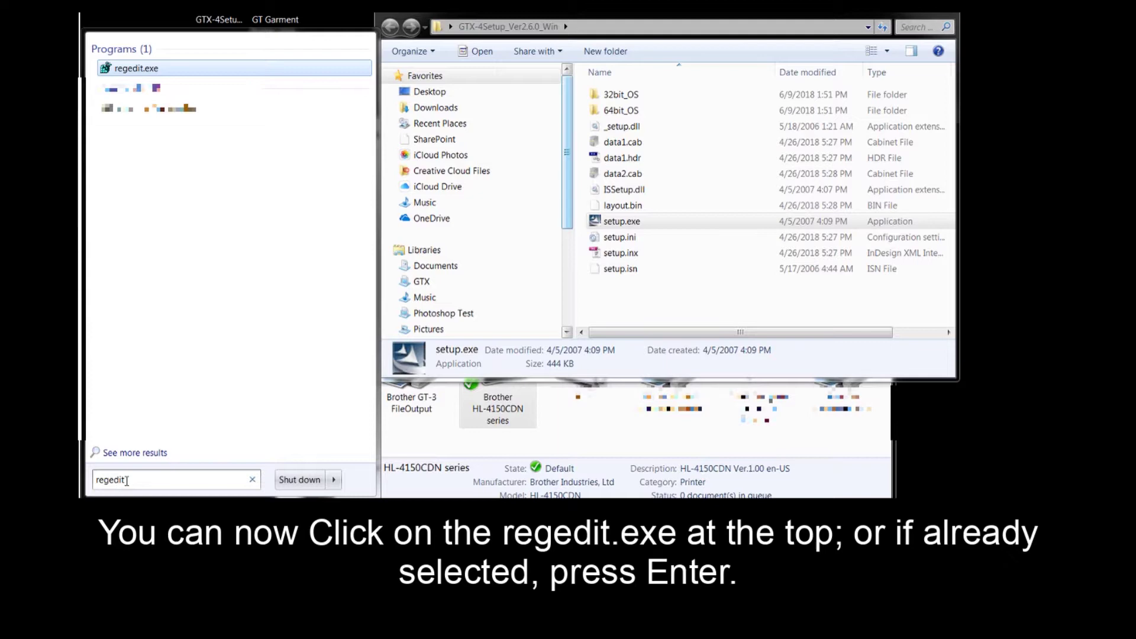
Step: Launch regedit and delete the GTX-4 Tools key under HKLM\SOFTWARE\Wow6432Node\Brother
{"action": "key", "text": "Return"}
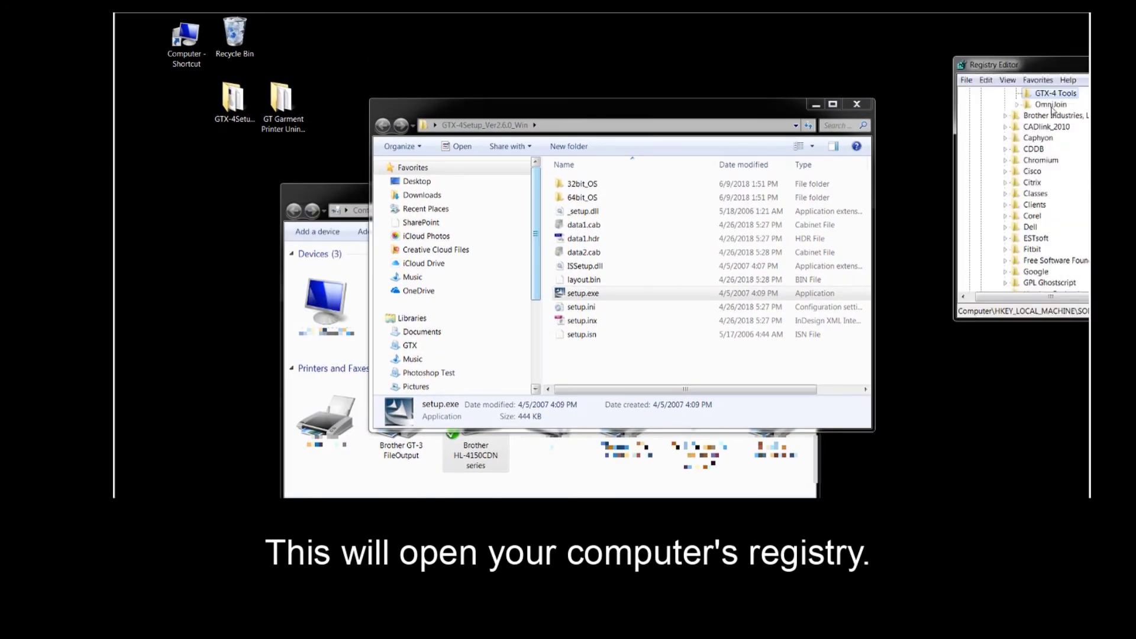
{"action": "left_click_drag", "start_coordinate": [994, 64], "coordinate": [365, 179]}
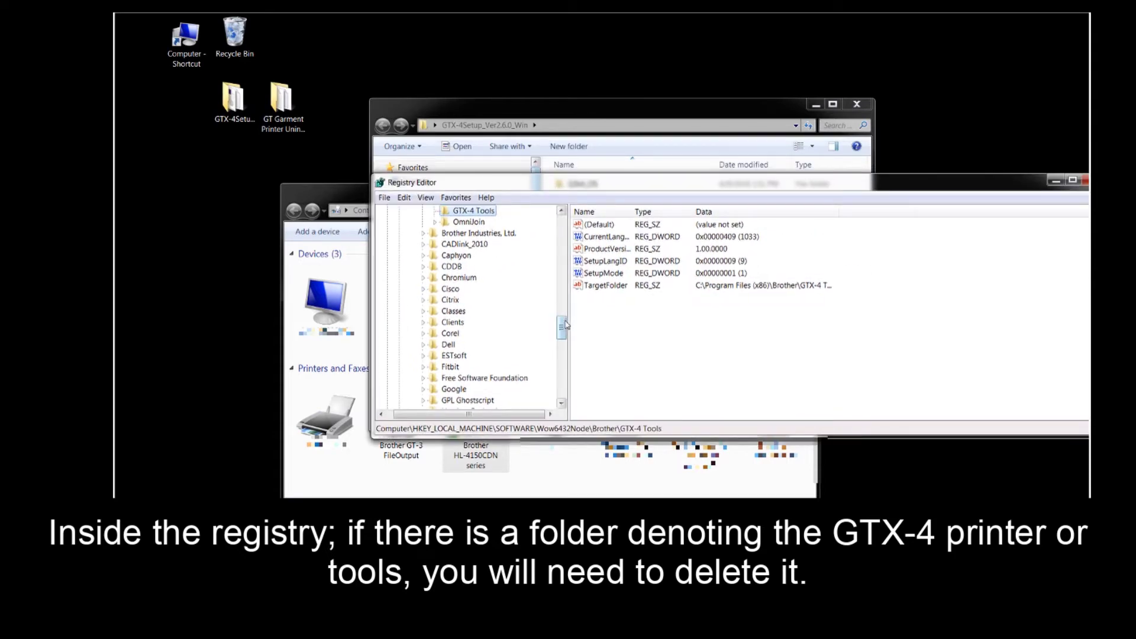
{"action": "left_click_drag", "start_coordinate": [562, 331], "coordinate": [562, 318]}
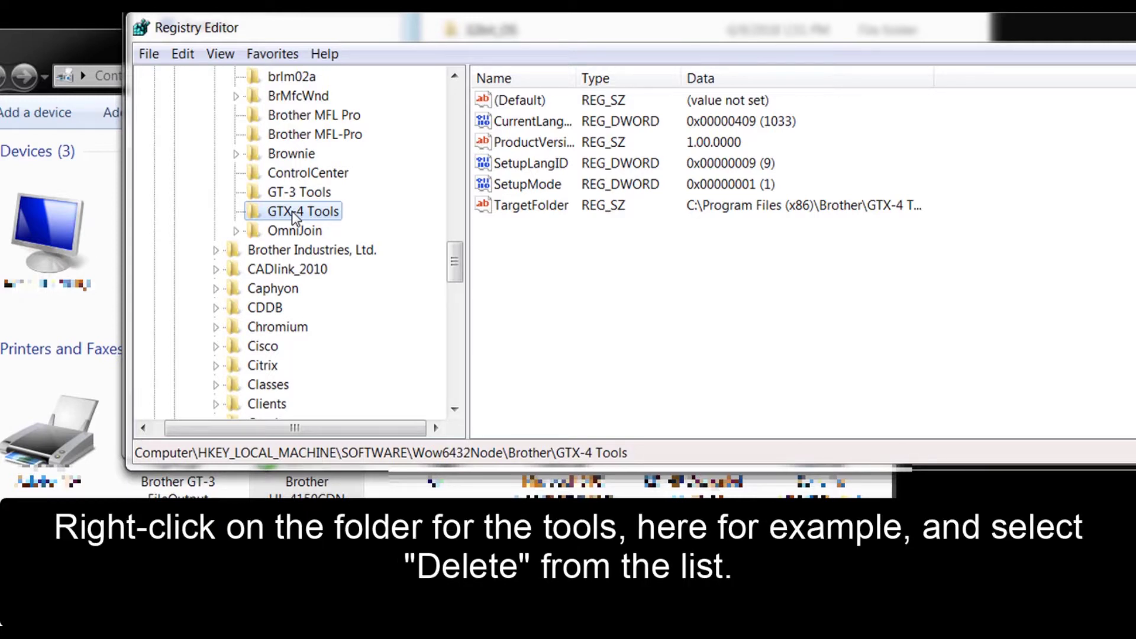
{"action": "right_click", "coordinate": [294, 217]}
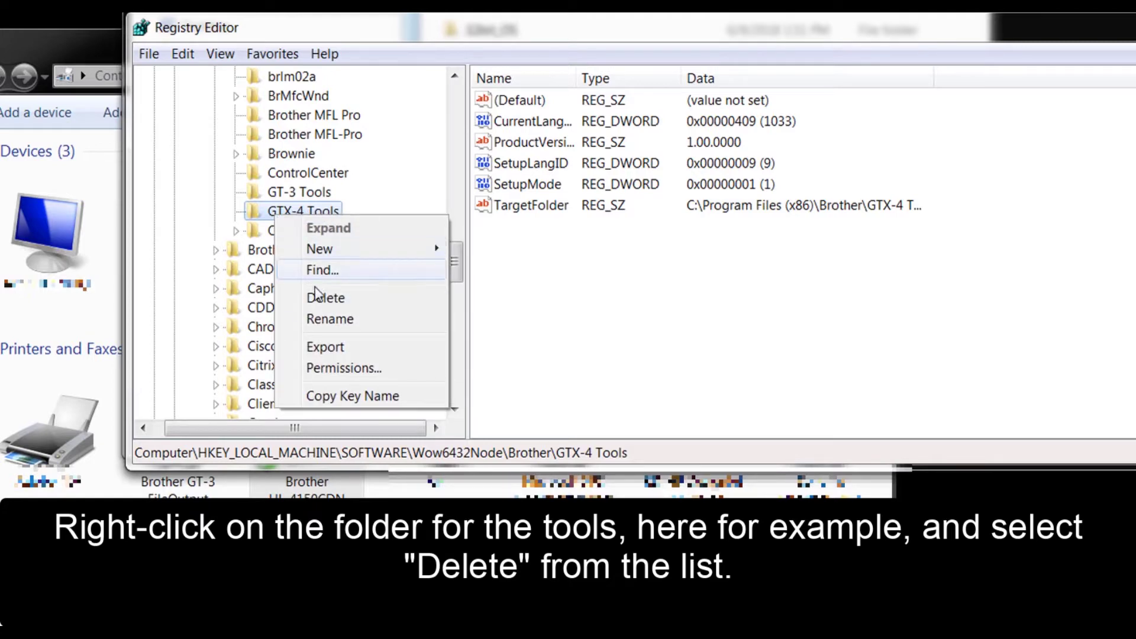
{"action": "left_click", "coordinate": [327, 296]}
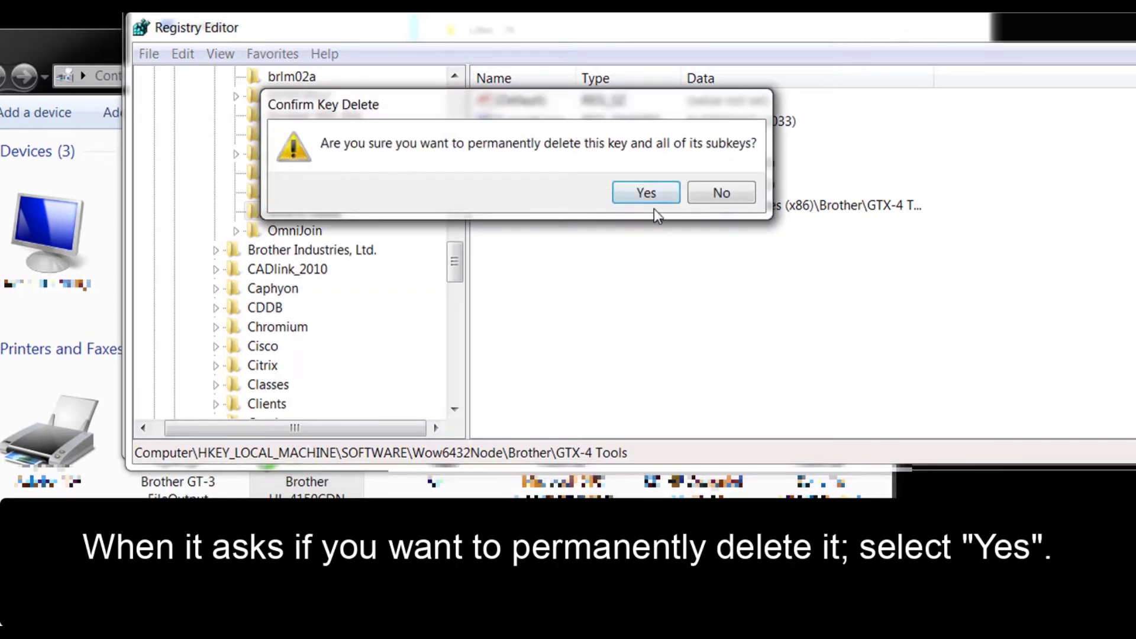
{"action": "left_click", "coordinate": [646, 194]}
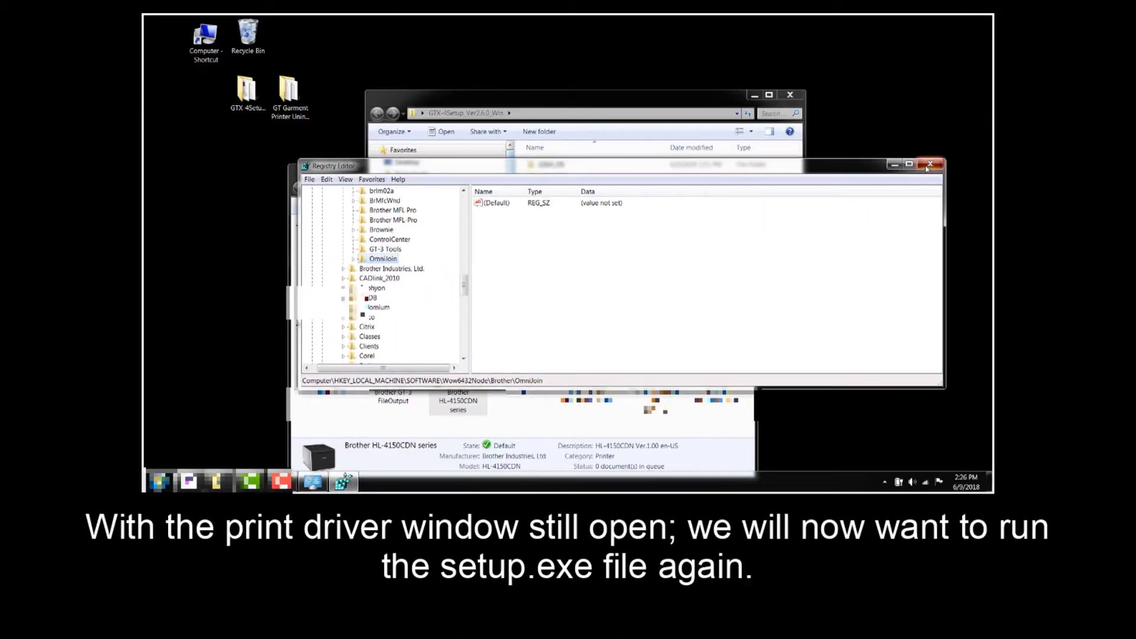
Step: Close Registry Editor, install Brother GTX-4 via setup.exe in English with the license accepted, and restart
{"action": "left_click", "coordinate": [929, 165]}
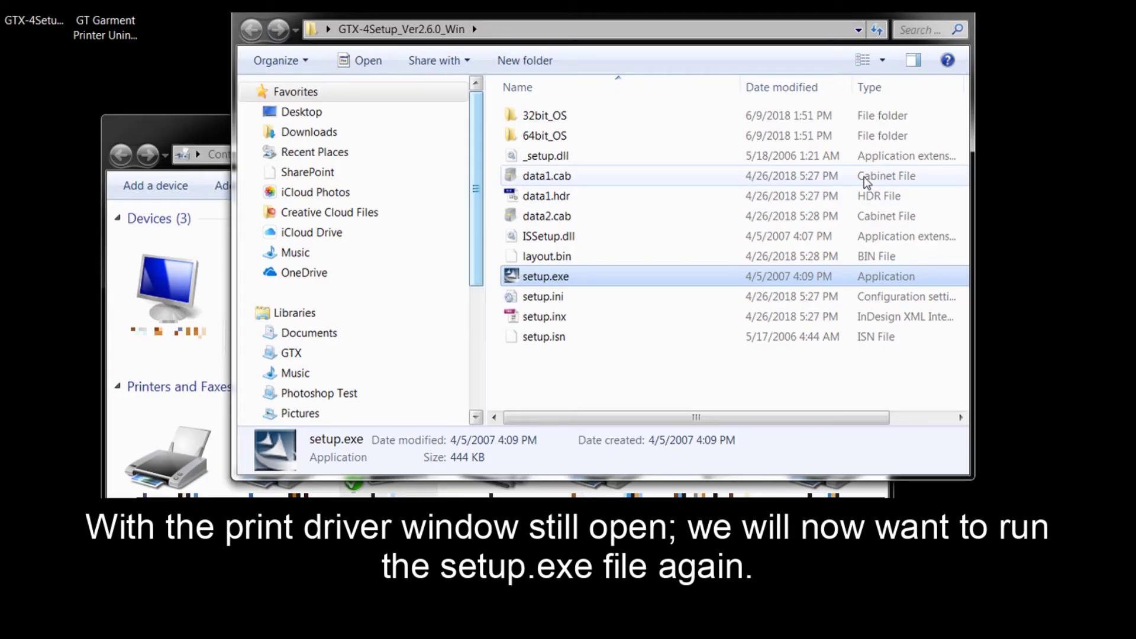
{"action": "double_click", "coordinate": [638, 283]}
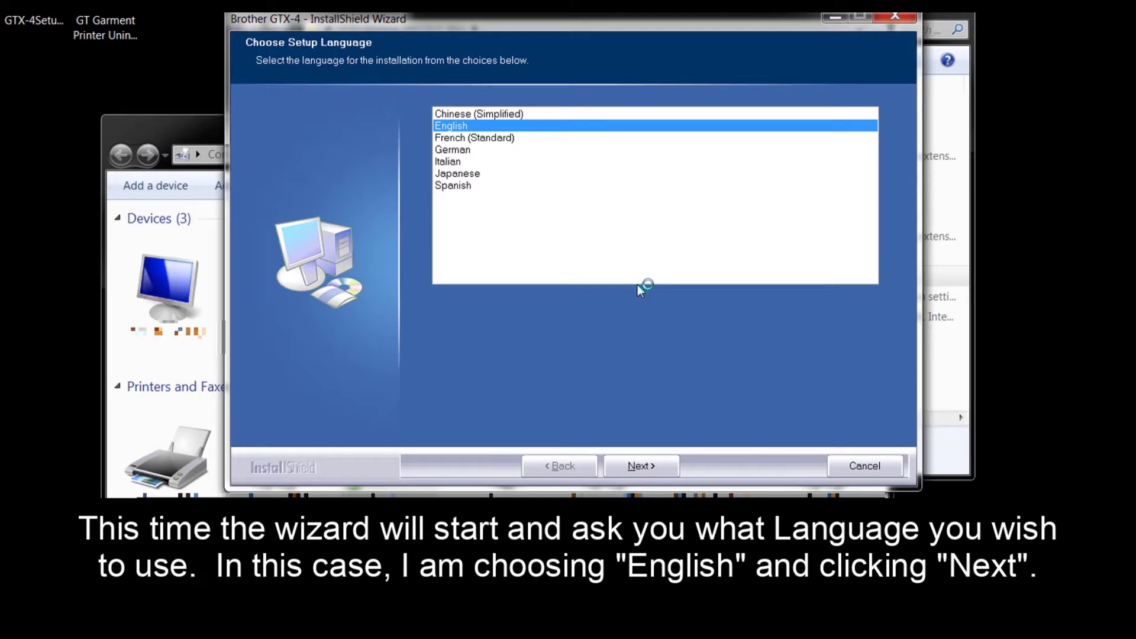
{"action": "left_click", "coordinate": [634, 467]}
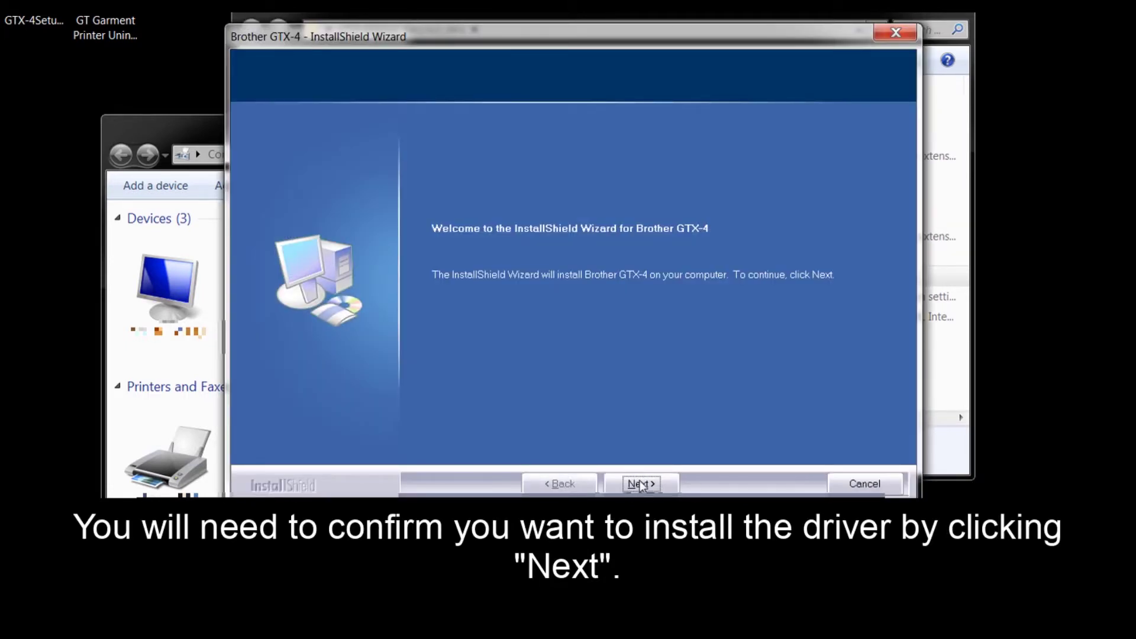
{"action": "left_click", "coordinate": [641, 484]}
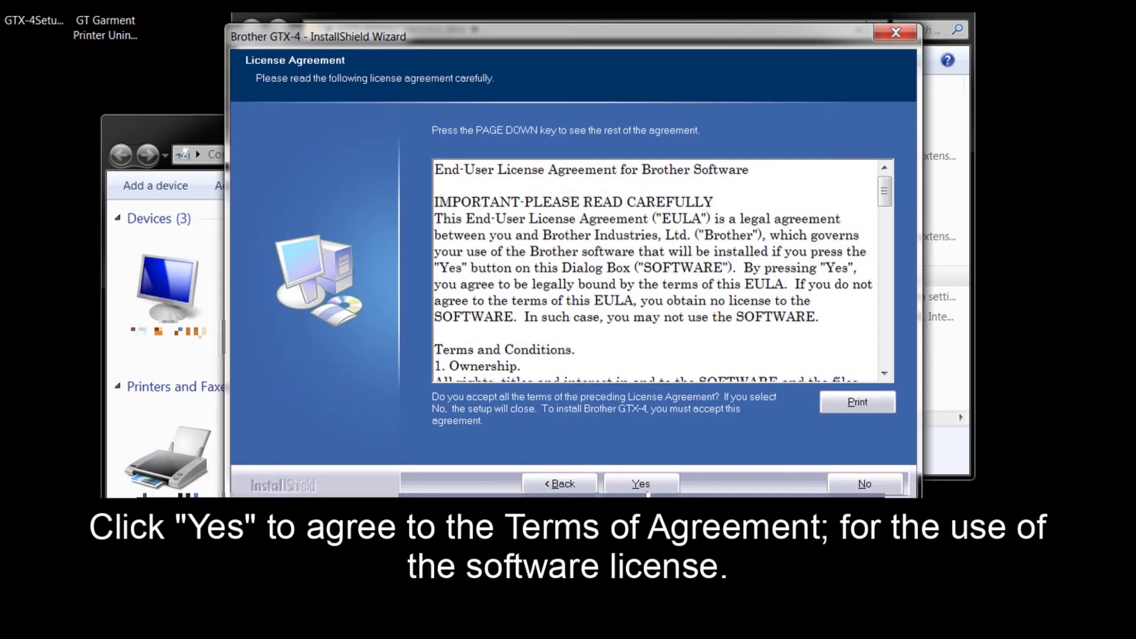
{"action": "left_click", "coordinate": [641, 484]}
{"action": "left_click", "coordinate": [642, 481]}
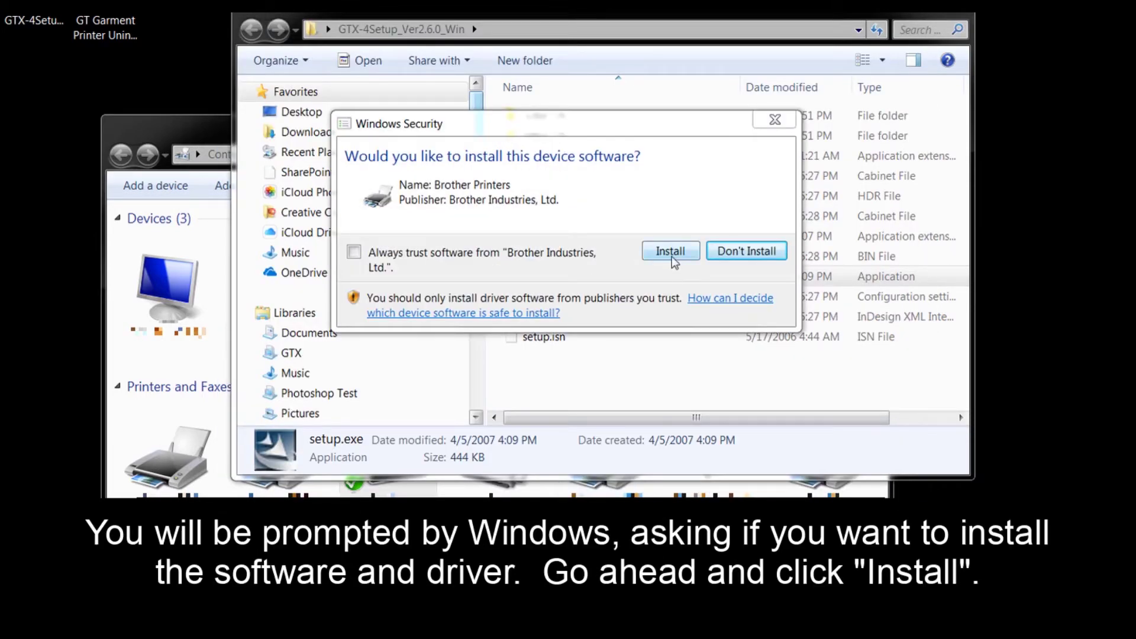
{"action": "left_click", "coordinate": [670, 252]}
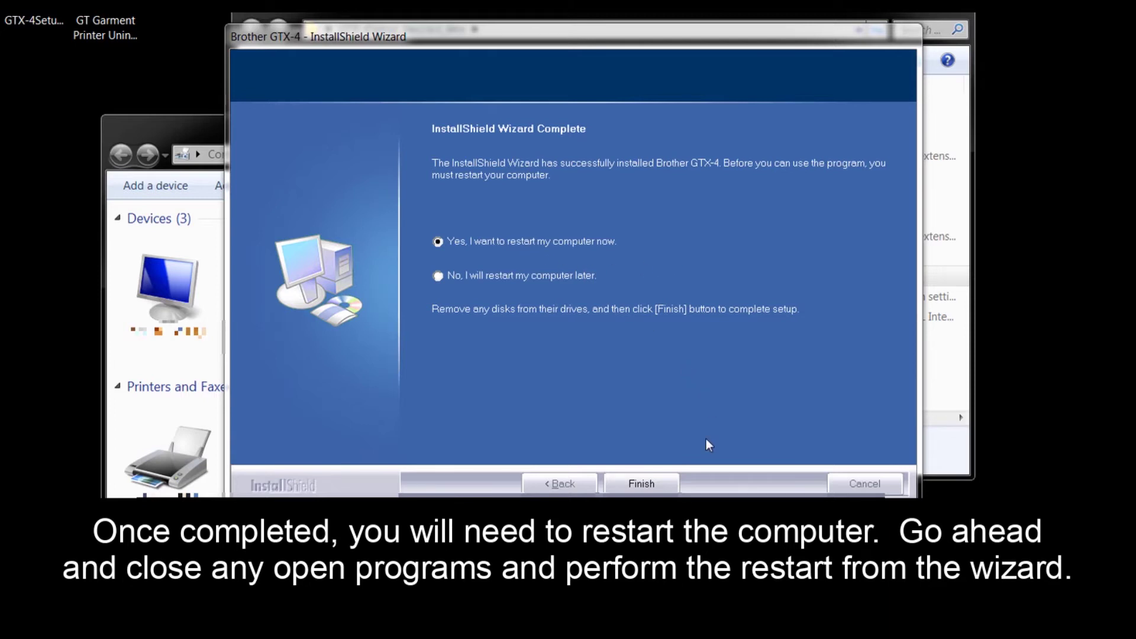
{"action": "left_click", "coordinate": [666, 483]}
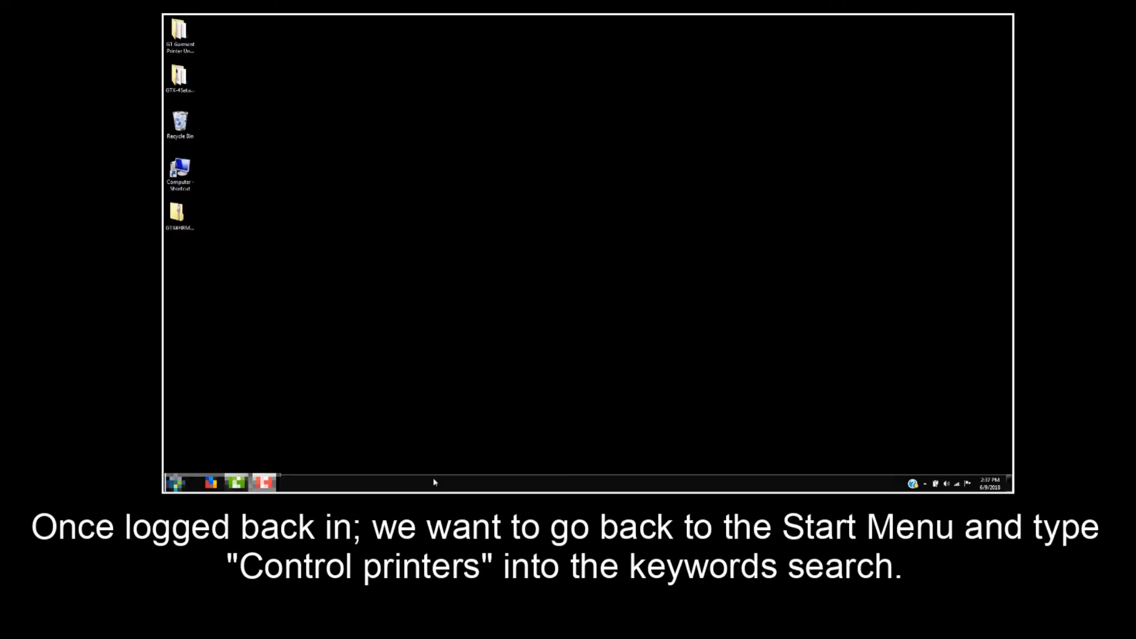
Step: Search the Start menu for 'Control Printers' after the reboot
{"action": "left_click", "coordinate": [176, 484]}
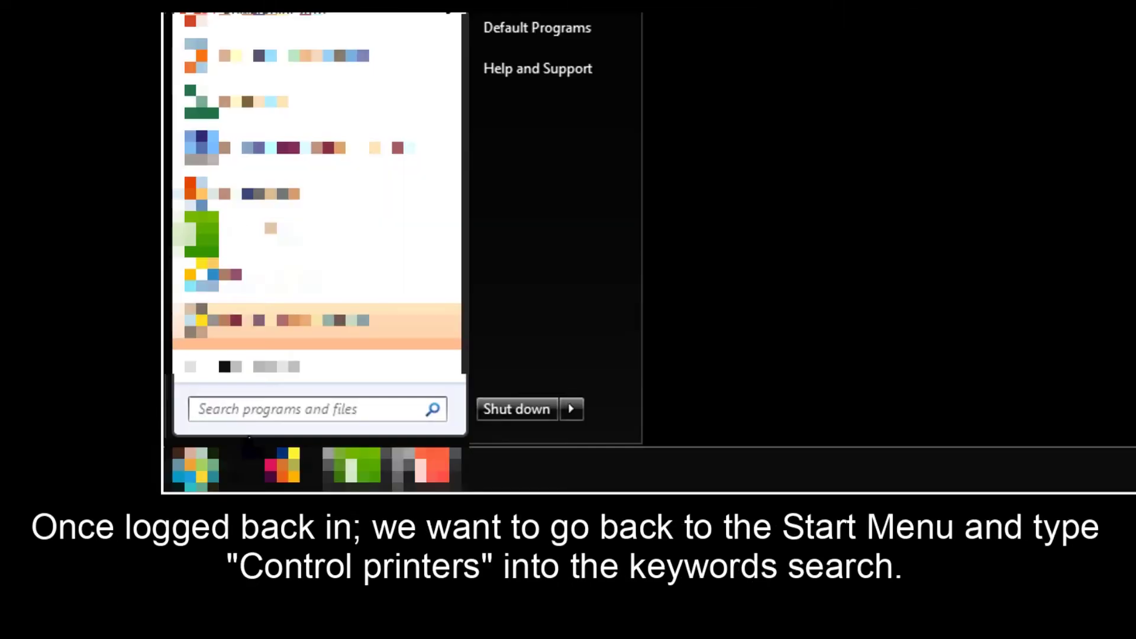
{"action": "type", "text": "Control"}
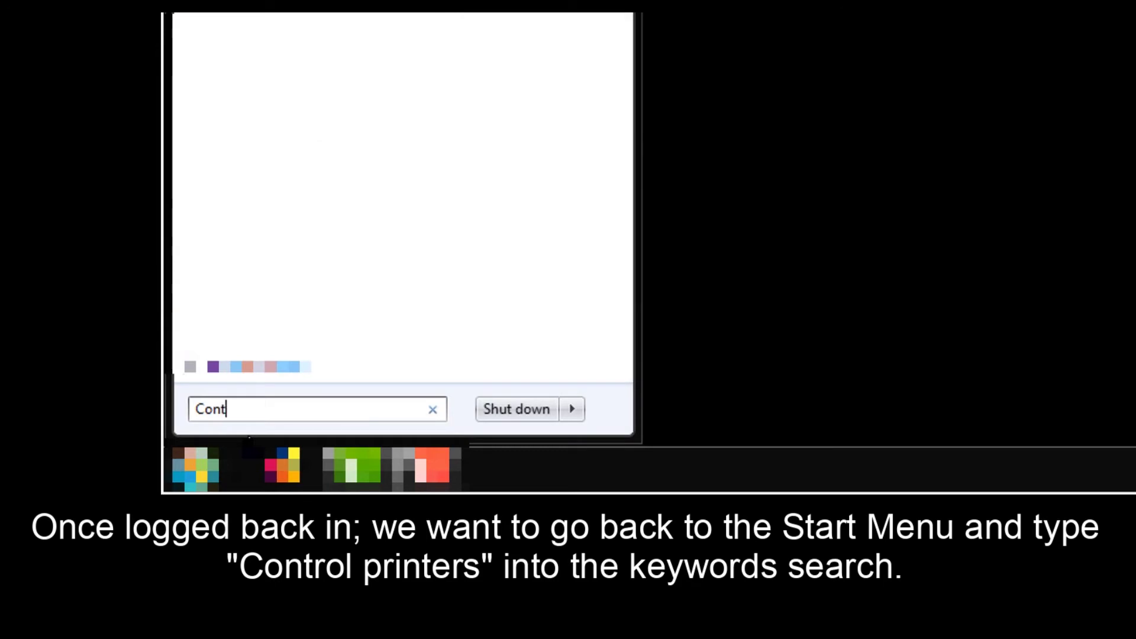
{"action": "type", "text": " Printers"}
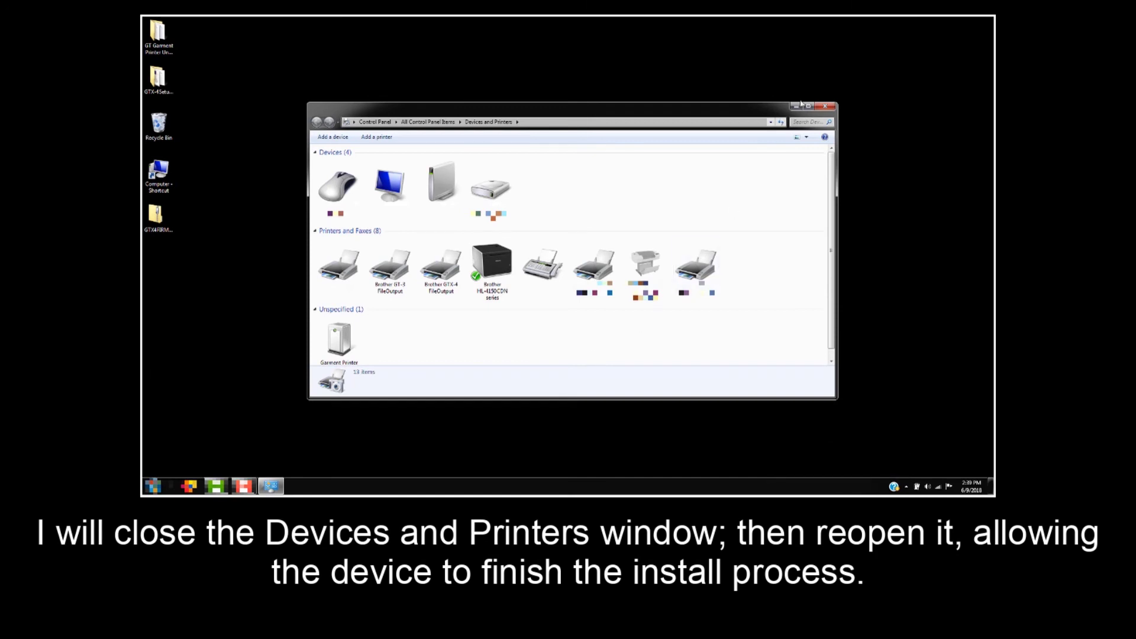
Step: Close and reopen Devices and Printers from Start, then check that Brother GTX-4 is ready
{"action": "left_click", "coordinate": [825, 106]}
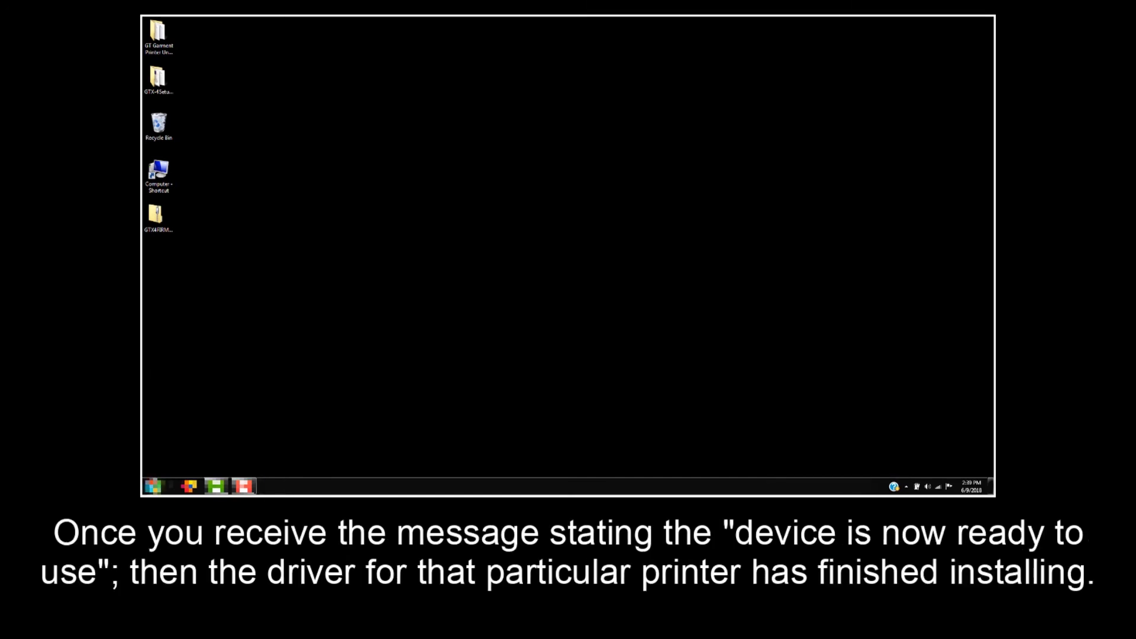
{"action": "left_click", "coordinate": [152, 486]}
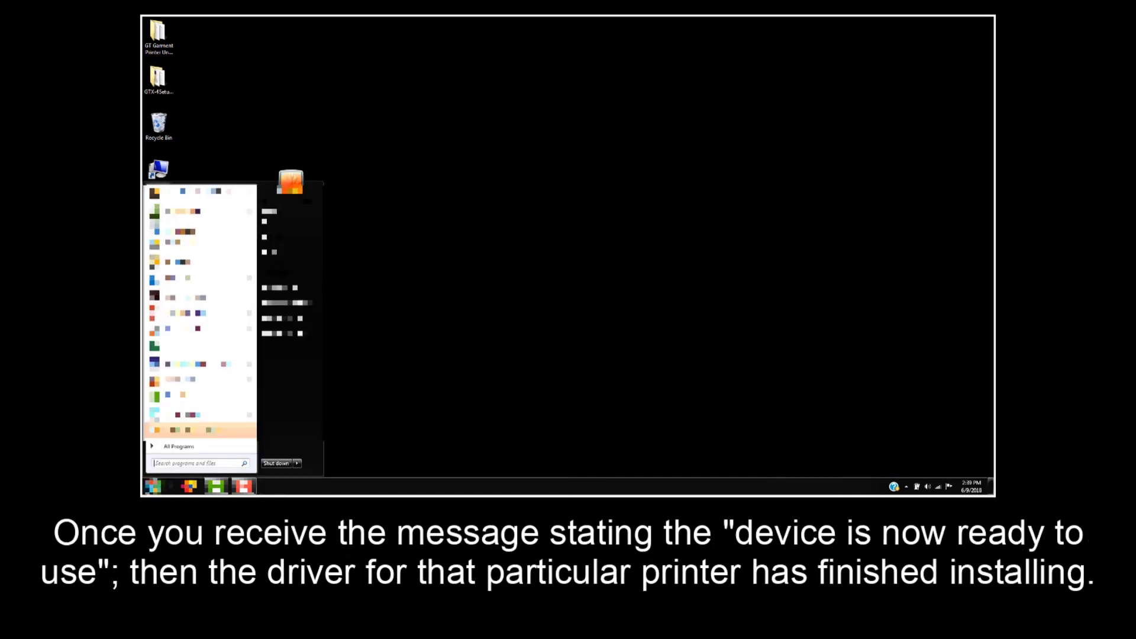
{"action": "left_click", "coordinate": [197, 443]}
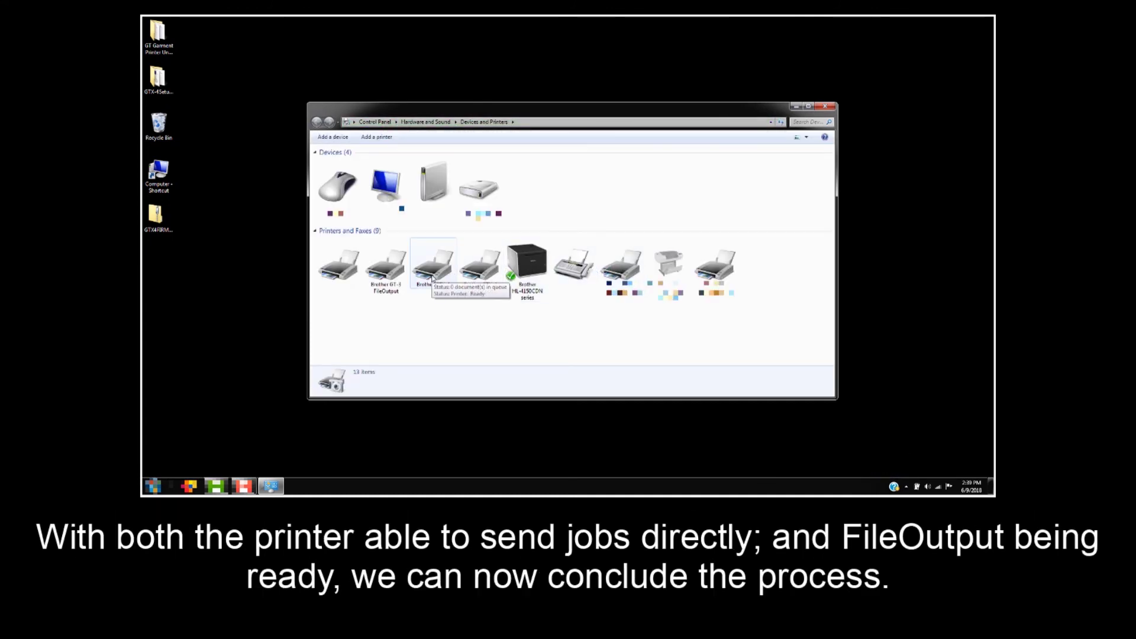
{"action": "left_click", "coordinate": [433, 279]}
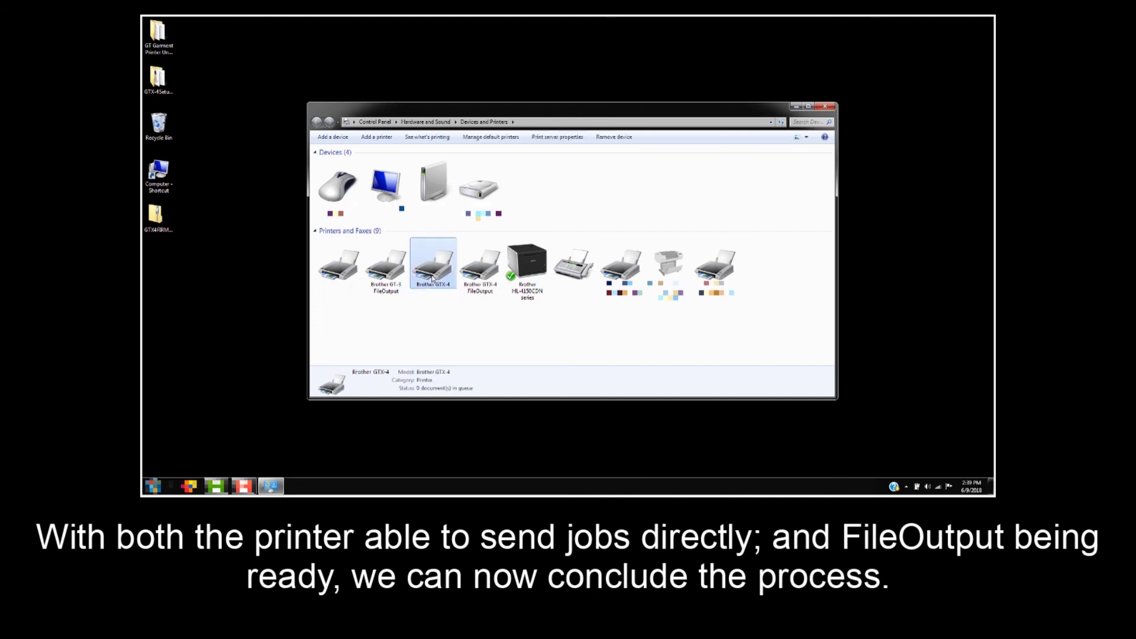